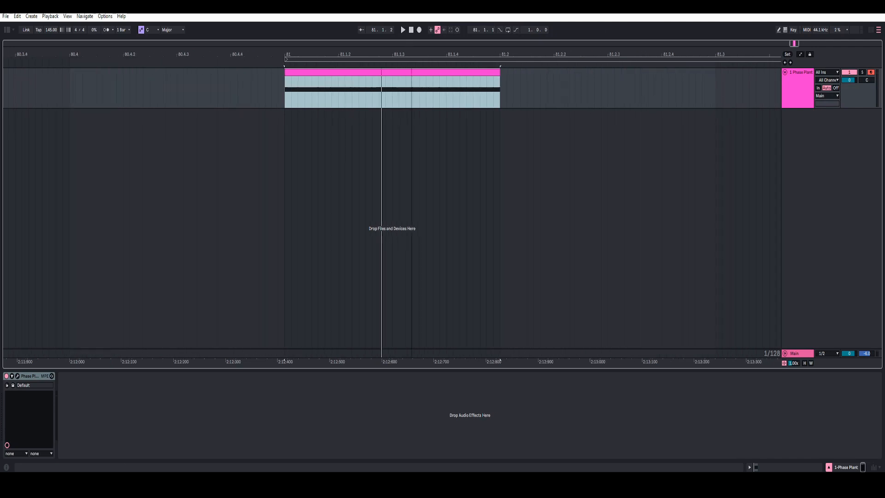
- Play the clip on the Phase Plant track and set the synth's Lane 3 Gain effect to +5.00
key("space")
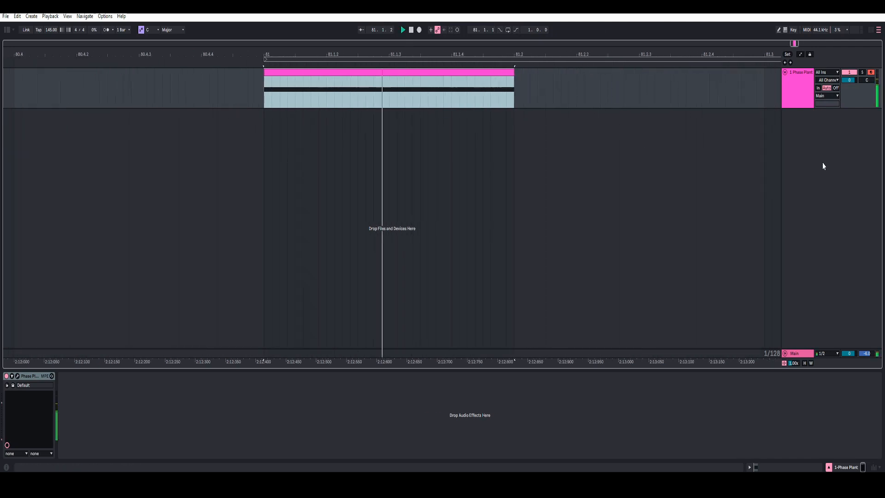
left_click(804, 98)
left_click(17, 377)
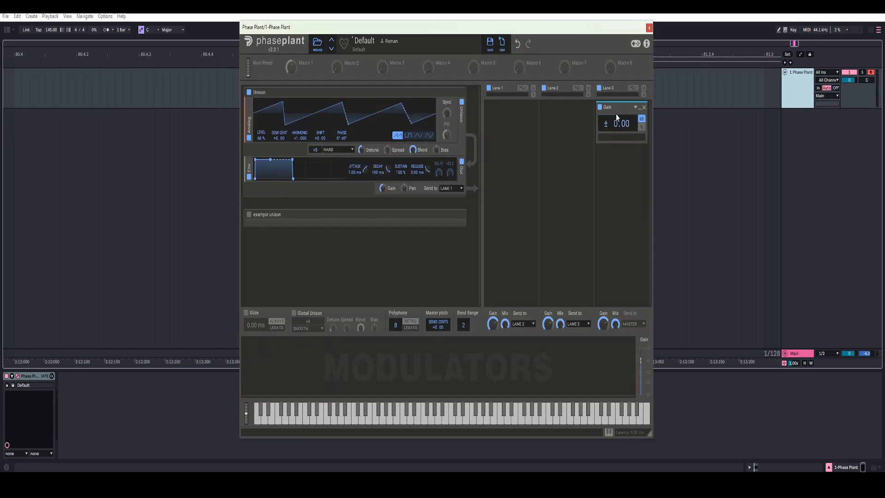
left_click_drag(613, 131, 616, 113)
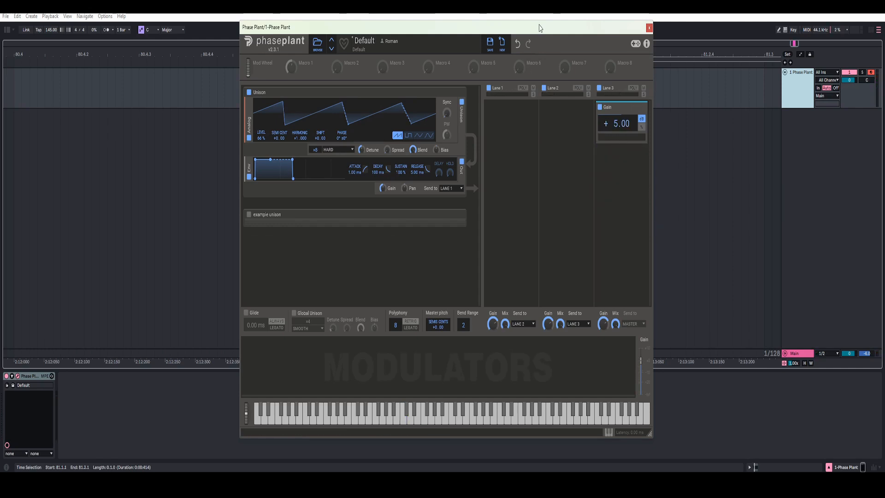
left_click_drag(539, 26, 554, 19)
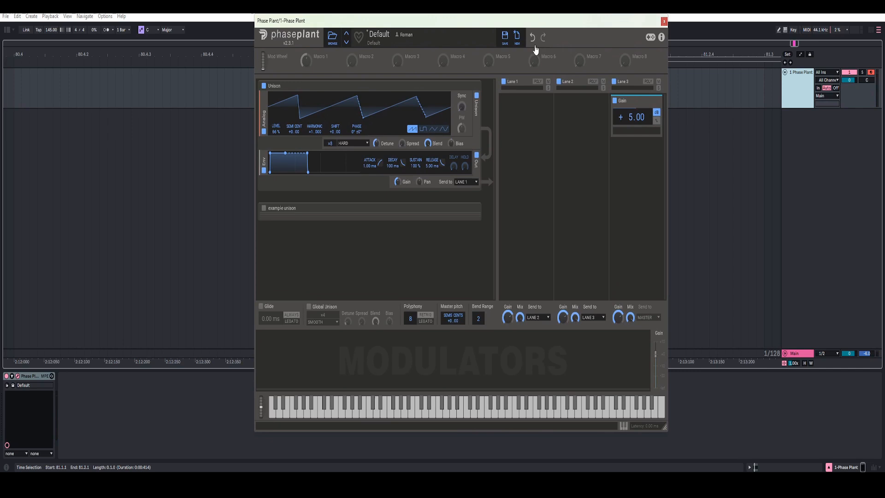
left_click(665, 22)
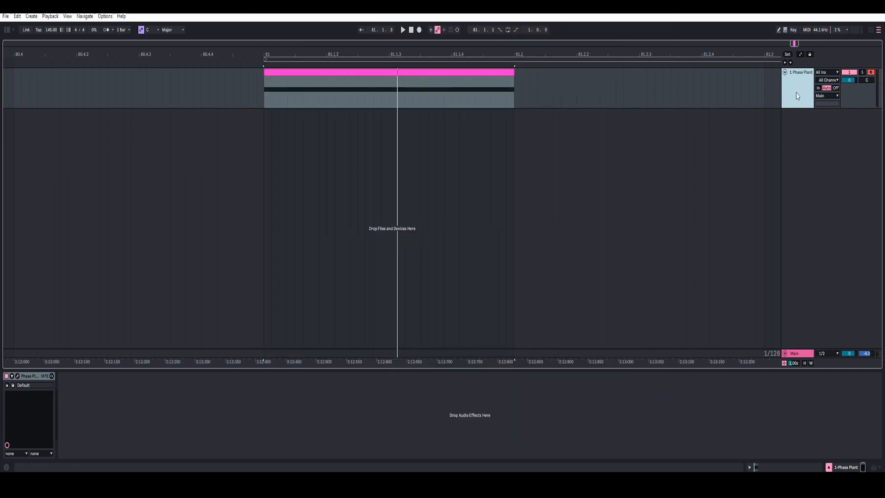
- Insert an empty MIDI track below the Phase Plant track
right_click(816, 136)
left_click(843, 143)
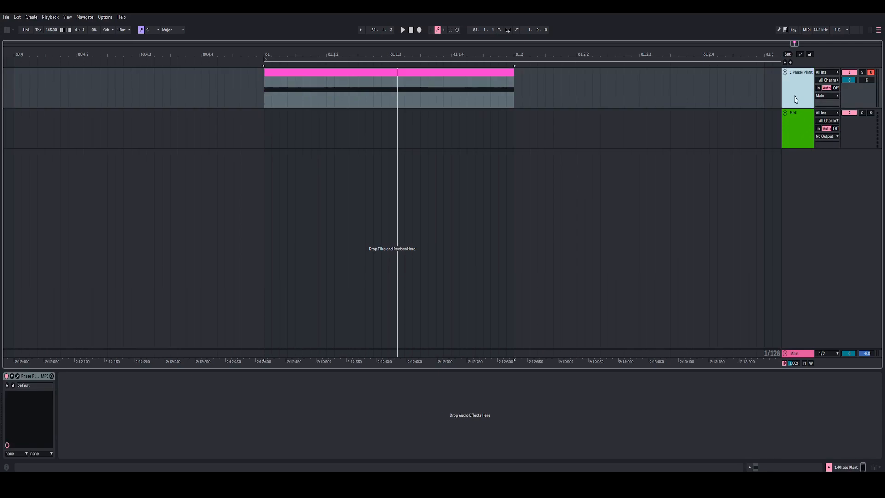
left_click_drag(362, 69, 362, 111)
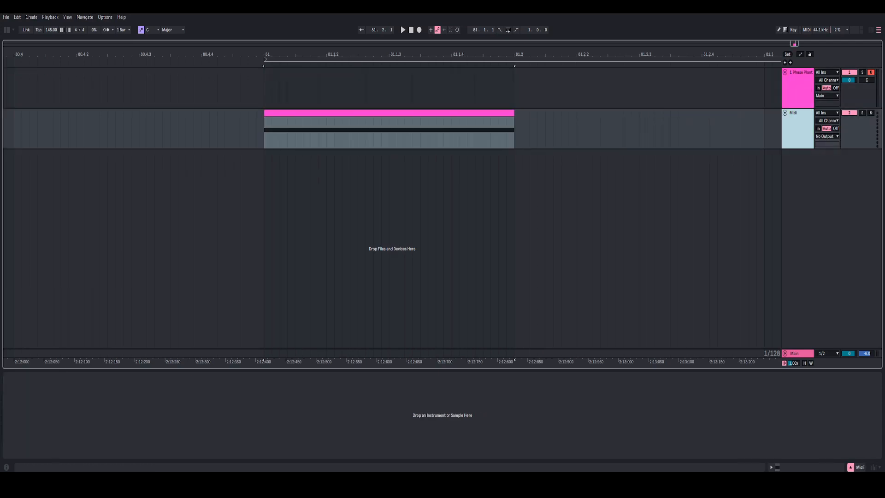
left_click(8, 30)
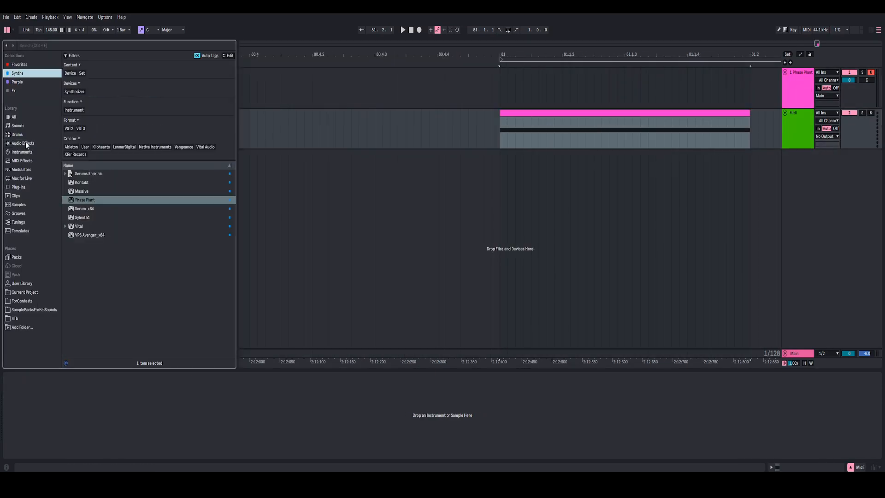
double_click(97, 202)
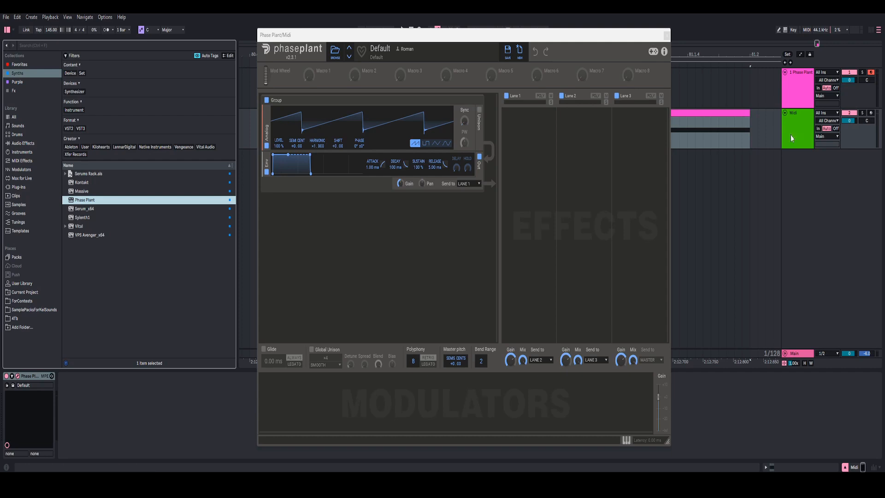
left_click(792, 138)
key("ctrl+z")
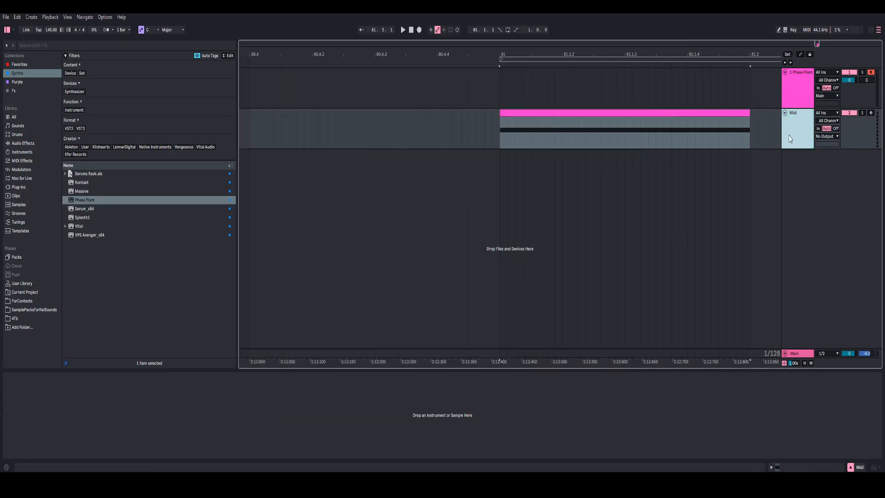
key("ctrl+z")
left_click(794, 87)
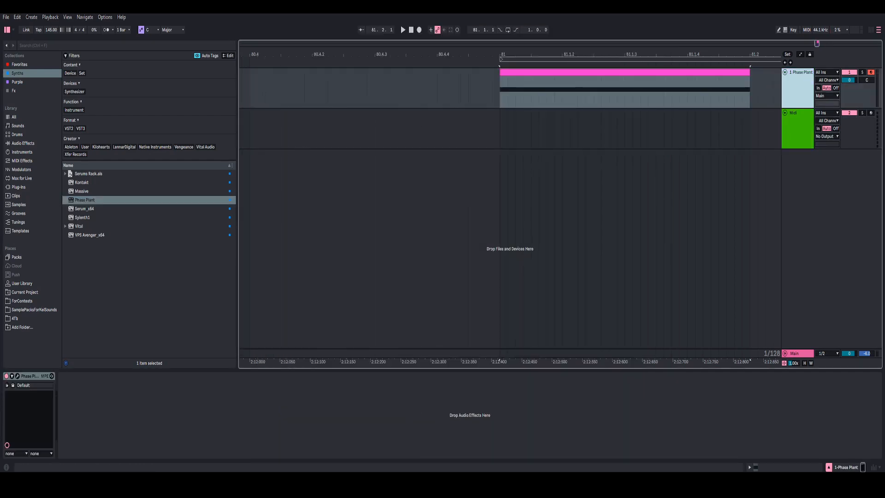
left_click(7, 30)
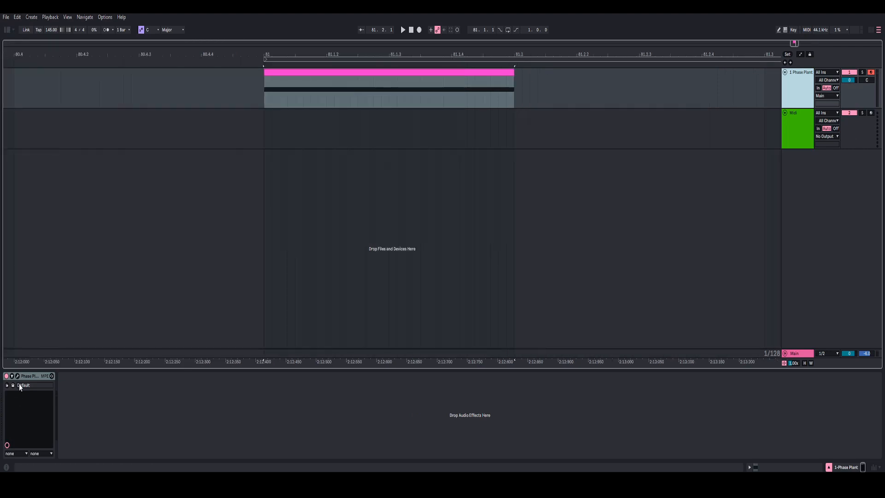
- Delete the Unison group in the first track's Phase Plant and add a new empty group above the example unison group
left_click(52, 376)
left_click(515, 37)
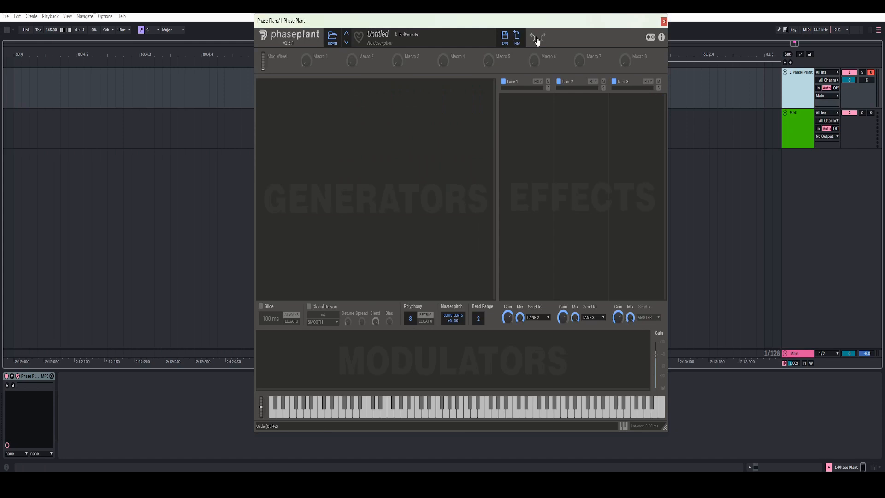
left_click(533, 37)
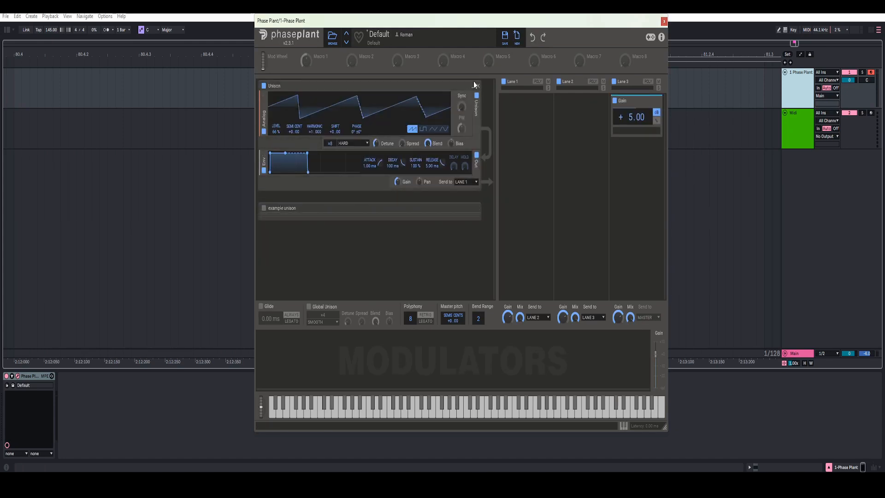
left_click(477, 88)
left_click(413, 123)
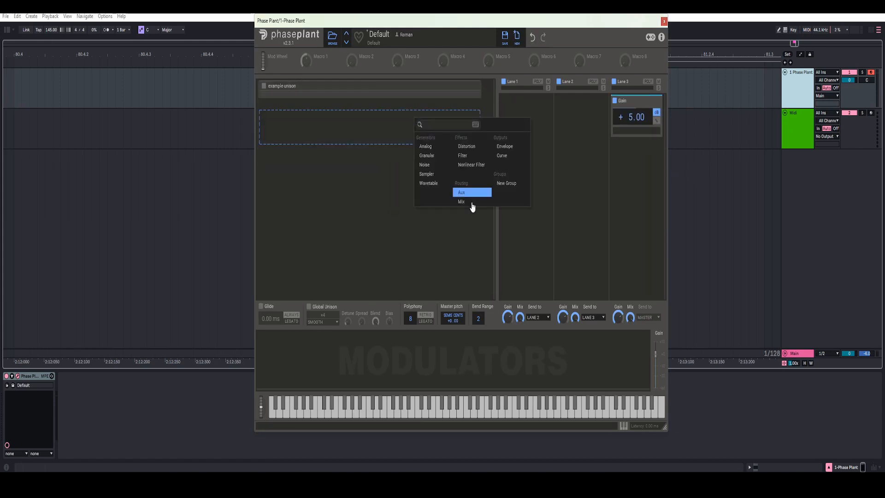
left_click(504, 186)
left_click_drag(296, 115, 306, 84)
double_click(281, 109)
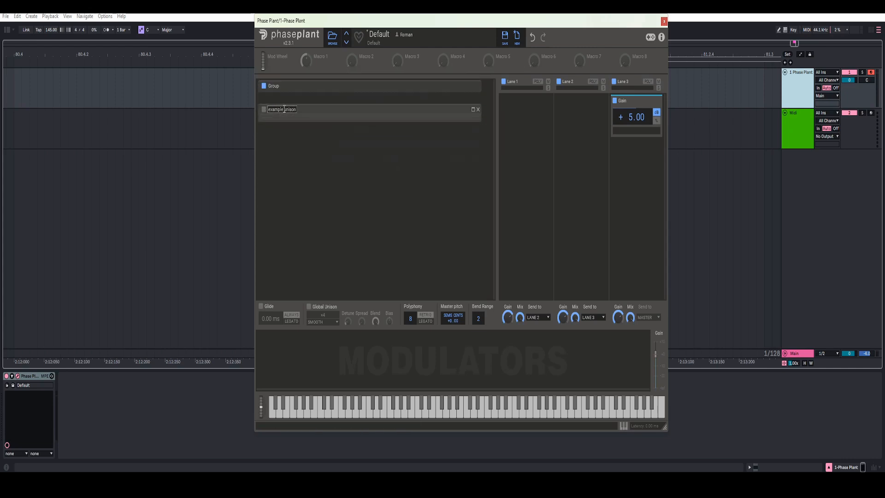
left_click(319, 128)
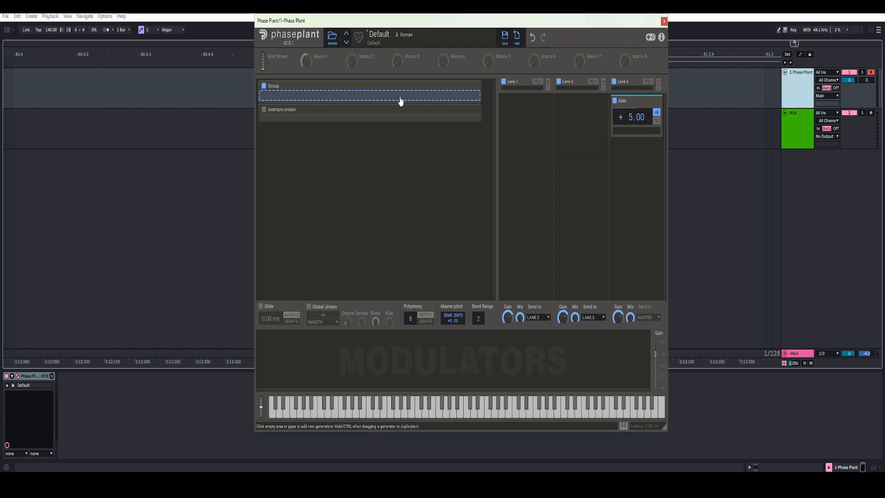
- Add an Analog oscillator to the new group and enable its unison with 8 voices in Hard mode
left_click(400, 96)
left_click(412, 125)
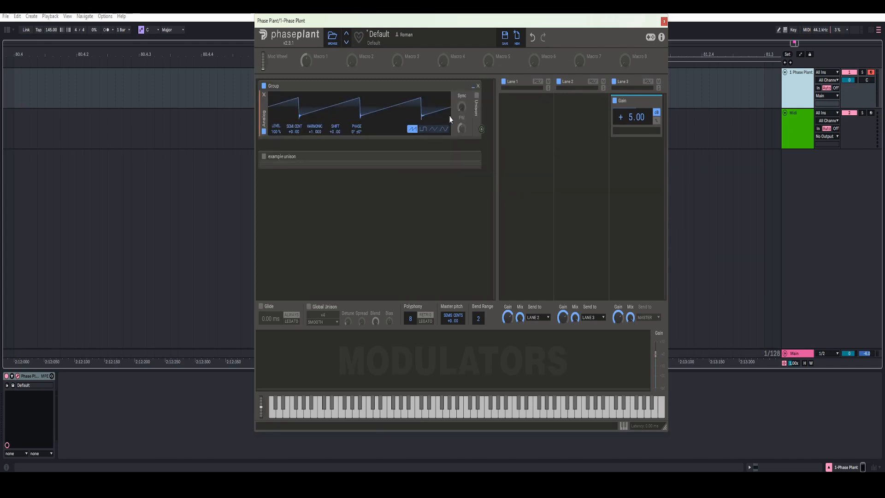
left_click(476, 98)
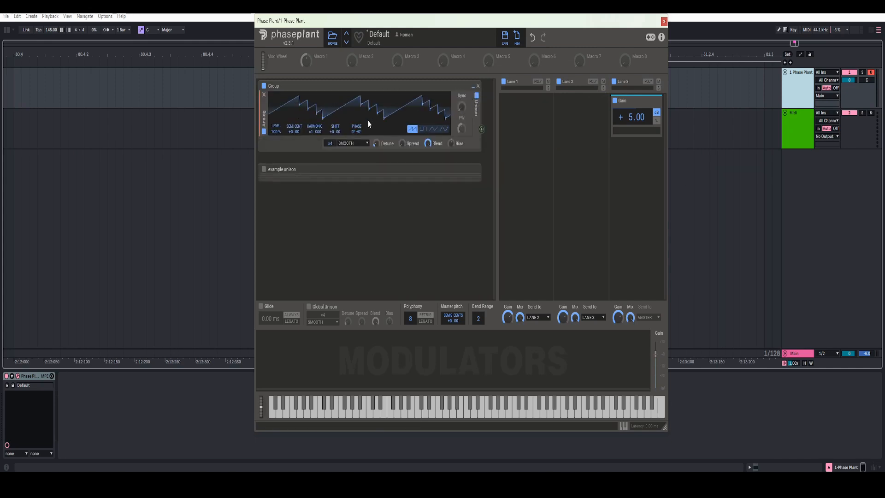
left_click(358, 145)
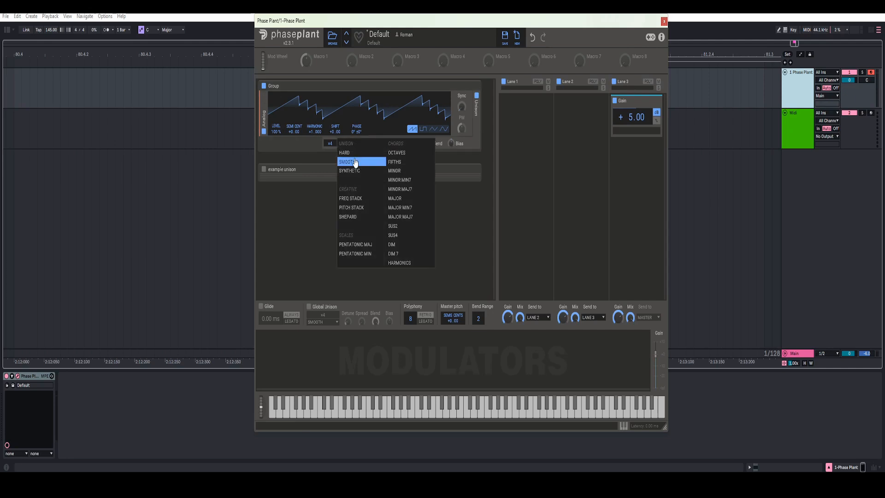
left_click(352, 155)
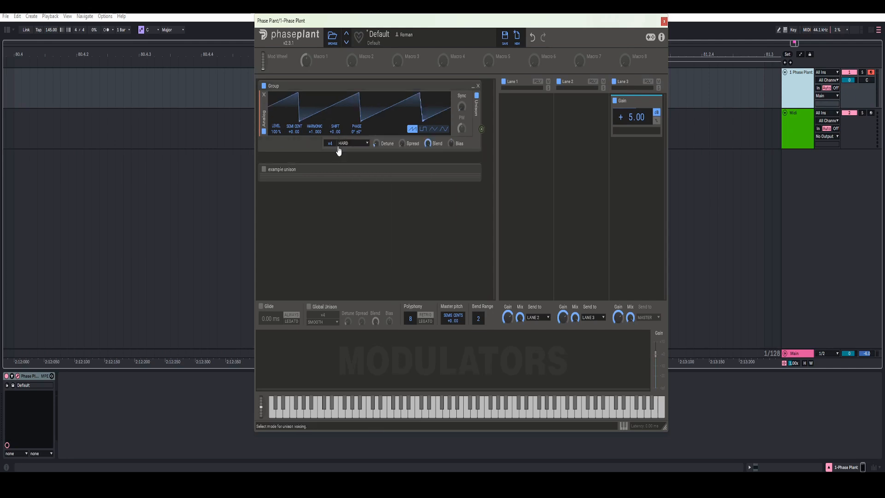
left_click_drag(329, 143, 330, 127)
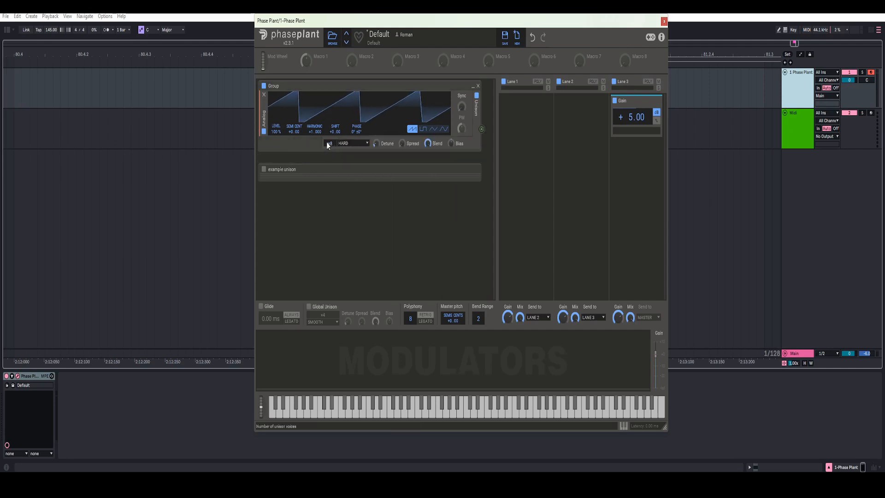
- Add an Envelope output to the new group and insert a Mix module between the Analog oscillator and the envelope
left_click(663, 21)
left_click(470, 71)
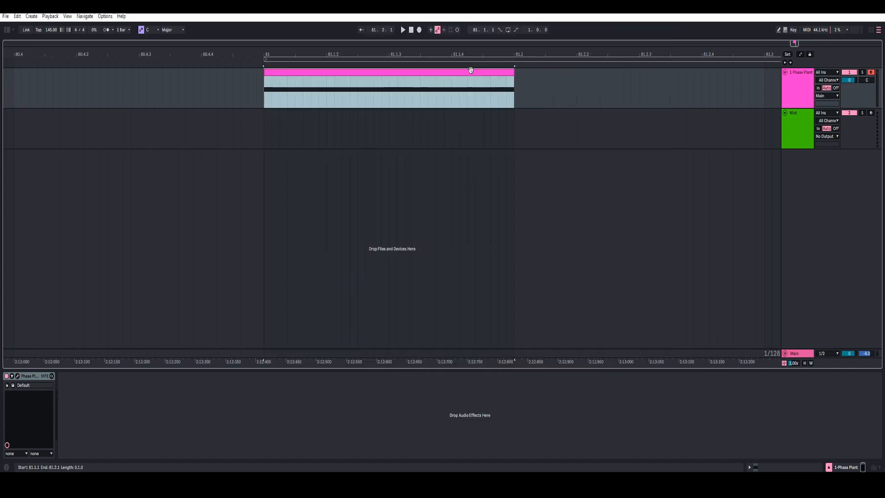
left_click(774, 469)
left_click(854, 467)
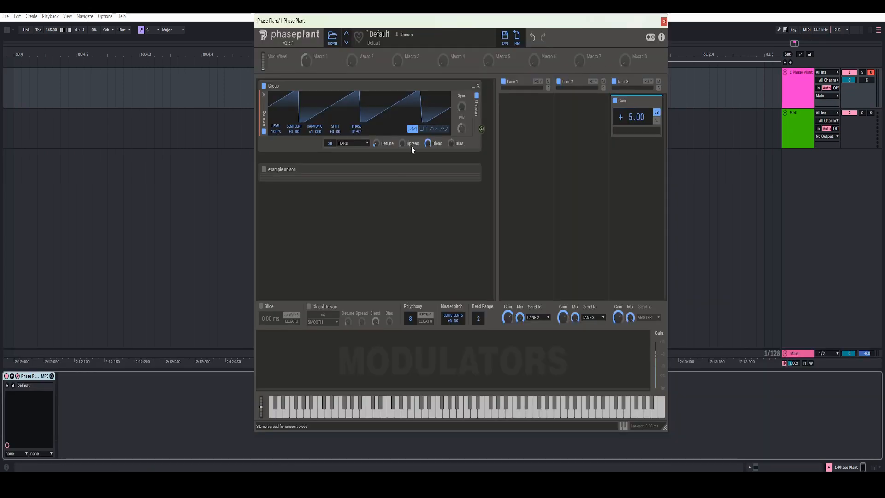
left_click(413, 154)
left_click(482, 182)
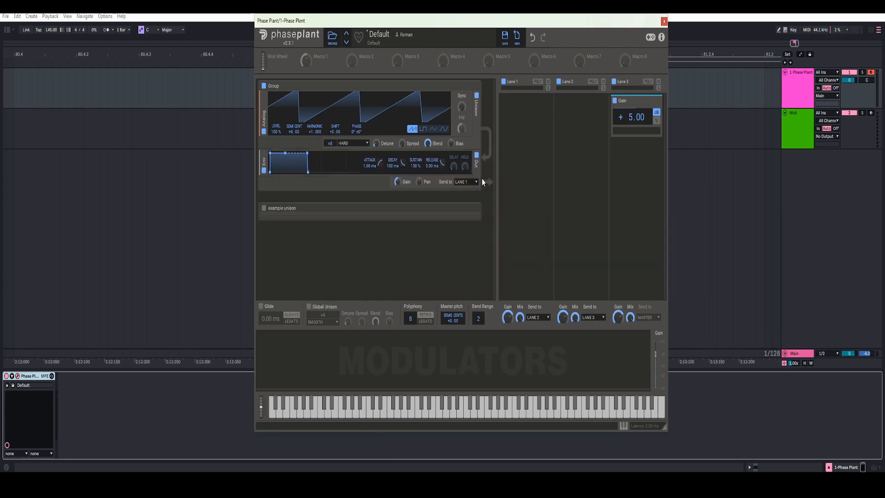
left_click(404, 148)
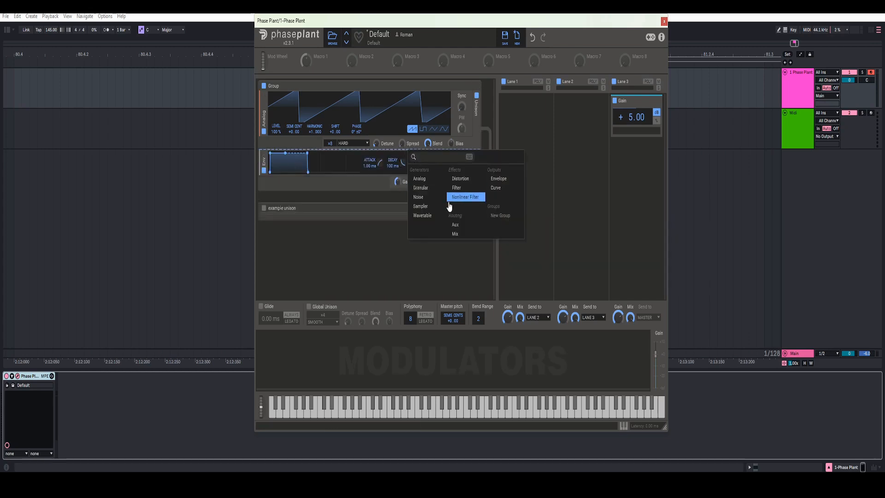
left_click(454, 234)
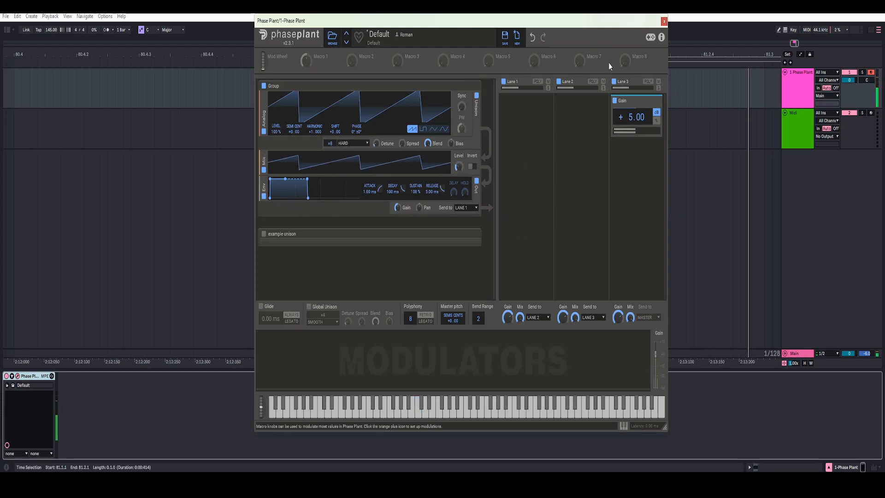
- Duplicate the Phase Plant clip together with the empty beat after it, placing the copy at 81.3
left_click(664, 21)
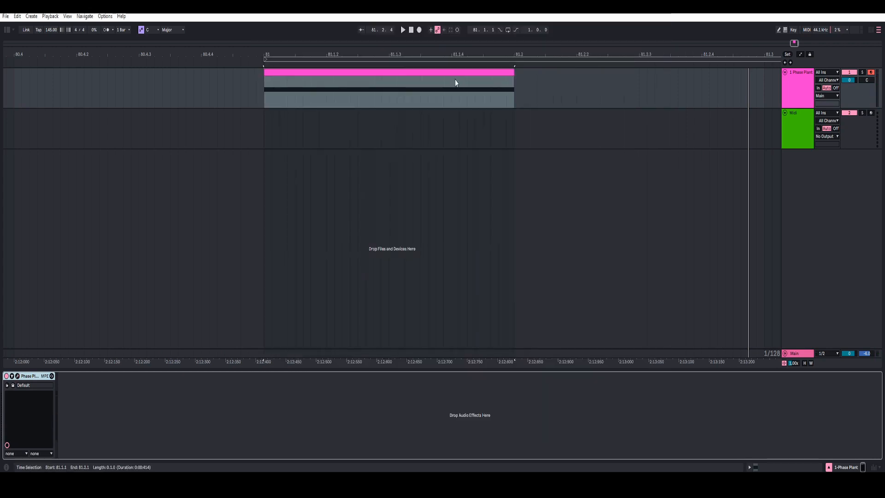
scroll(456, 53, "down", 3)
left_click_drag(456, 53, 444, 45)
left_click_drag(329, 97, 399, 98)
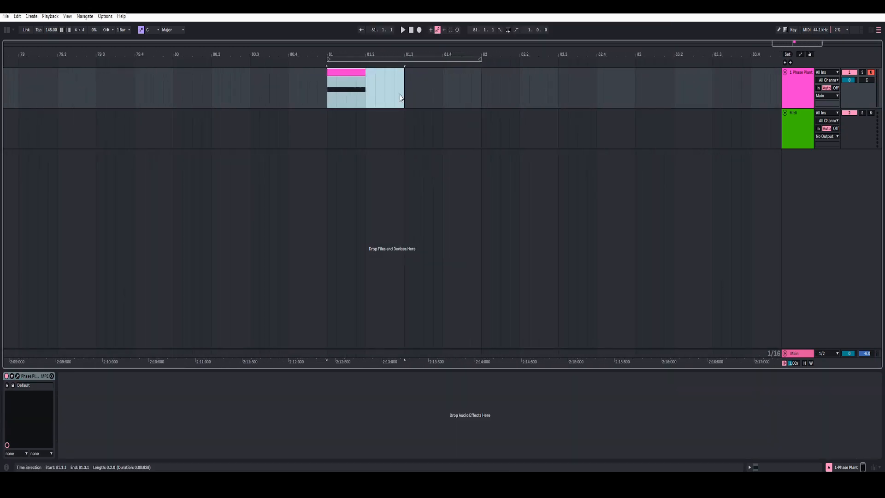
key("ctrl+d")
- Play the original clip and its copy to compare their sound
left_click(356, 73)
key("space")
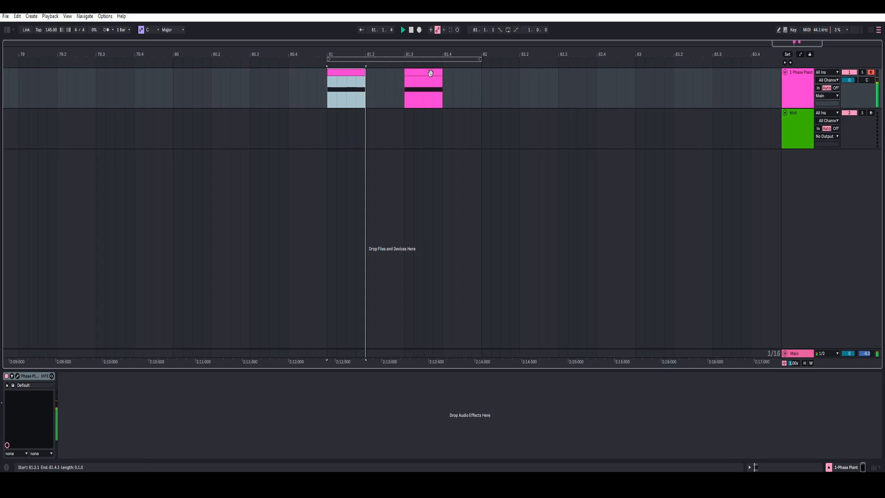
left_click(422, 79)
left_click(421, 75)
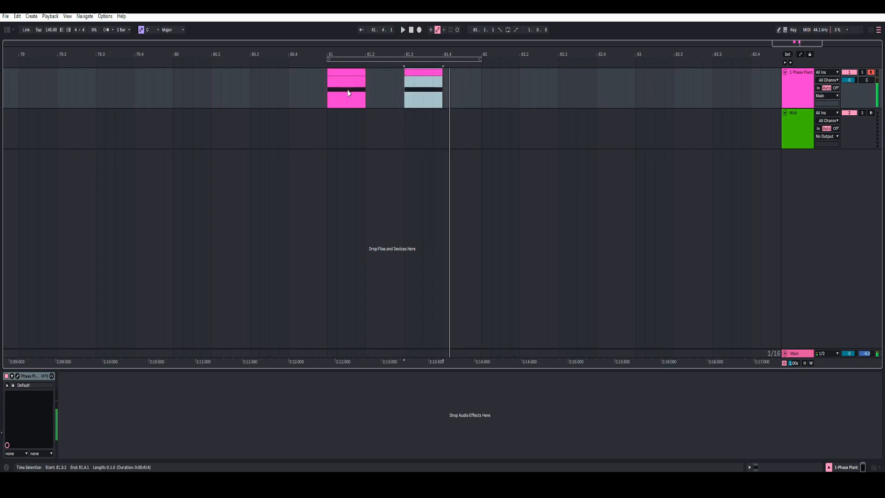
- Duplicate the two-clip pattern of bar 81 into bar 82 and loop the two bars from 81 to 83
left_click_drag(347, 89, 480, 95)
key("ctrl+d")
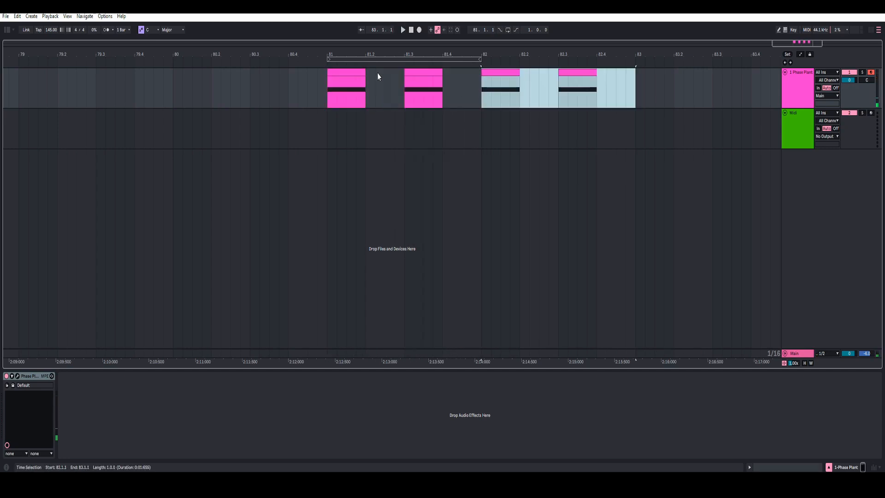
left_click(357, 73)
left_click(572, 73, "shift")
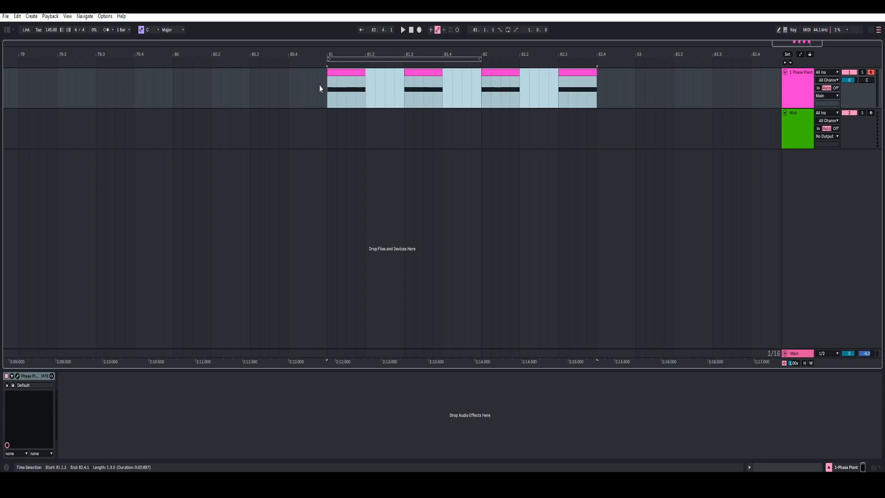
left_click_drag(320, 88, 637, 101)
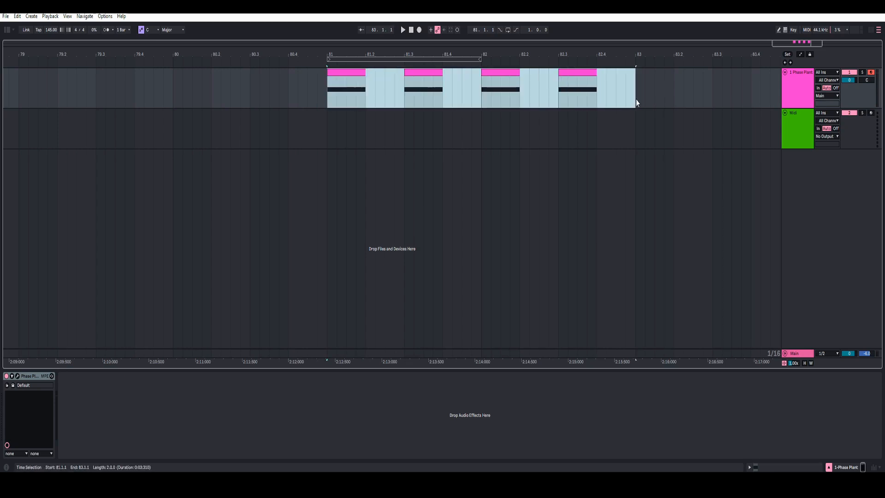
right_click(634, 95)
left_click(664, 190)
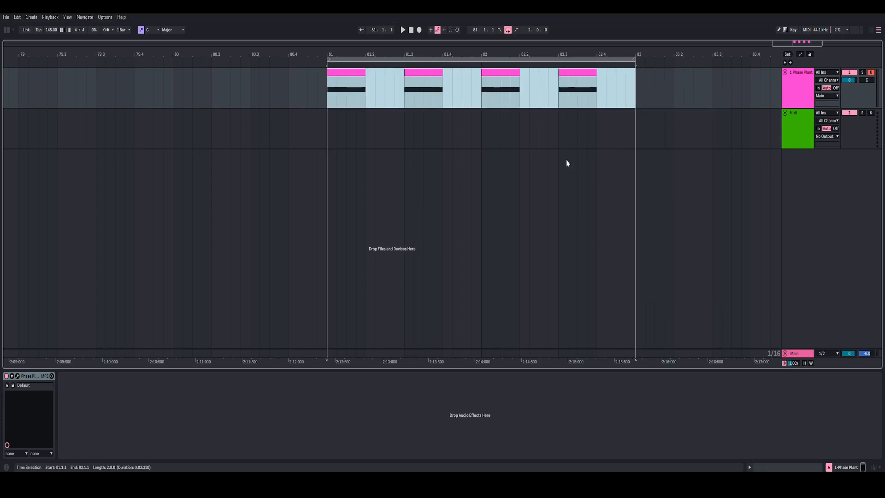
- Play the two-bar loop, open the Phase Plant window and look through the Analog oscillator's unison modes
key("space")
left_click(17, 376)
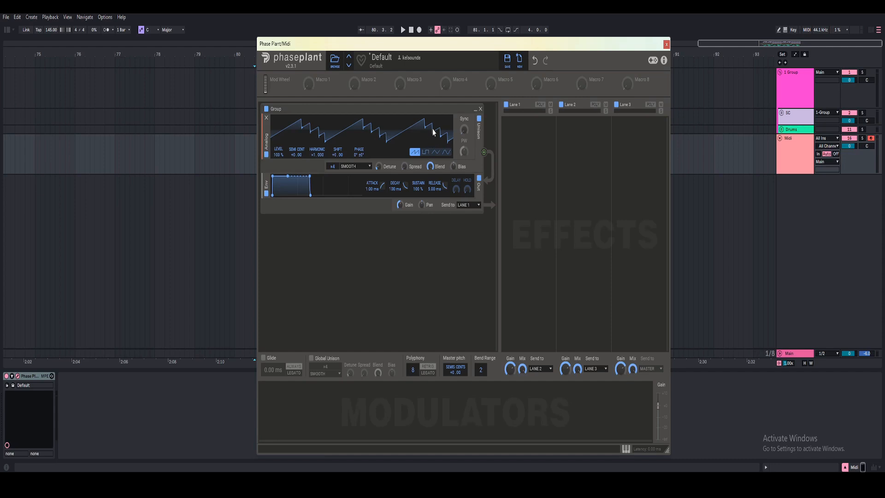
mouse_move(441, 46)
left_mouse_down()
mouse_move(433, 46)
mouse_move(438, 53)
left_mouse_up()
left_click(371, 171)
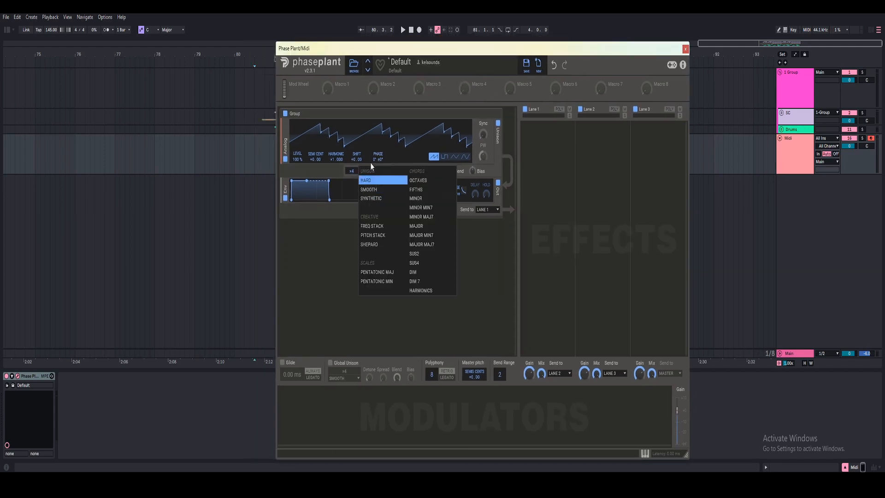
left_click(331, 174)
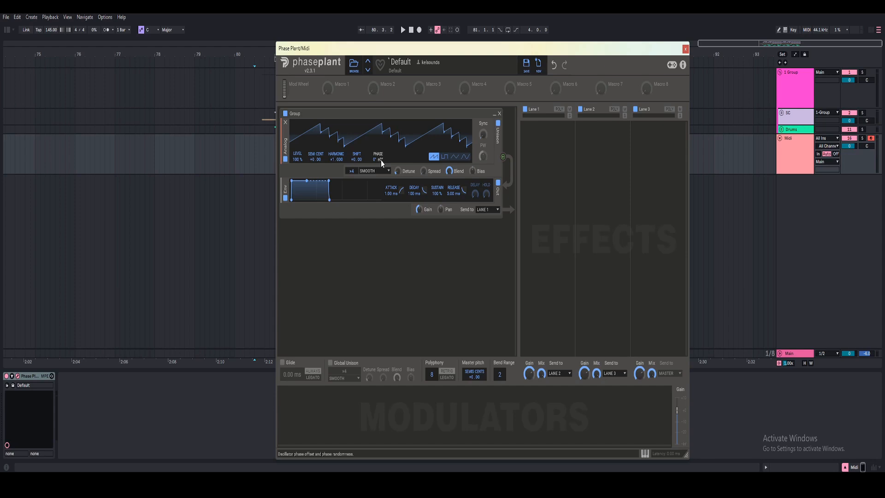
- Try different phase offsets on the Analog oscillator and reset the phase to its default
left_click_drag(380, 160, 381, 145)
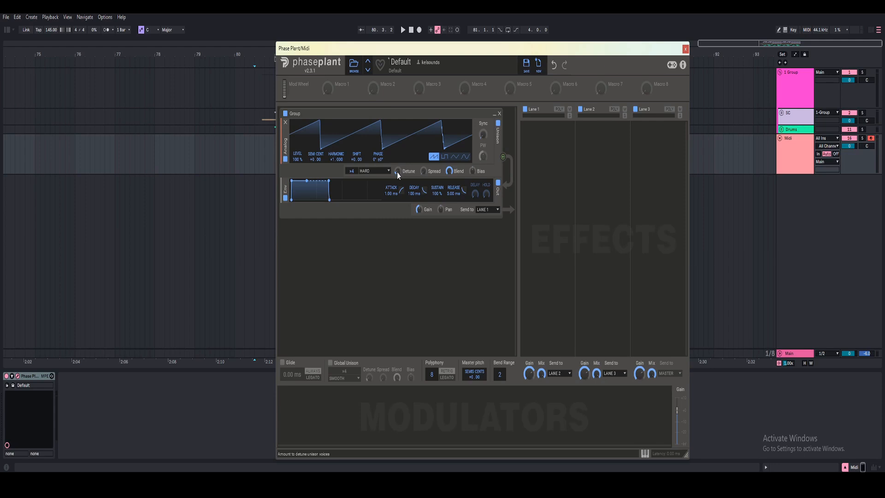
left_click_drag(374, 160, 374, 146)
double_click(374, 159)
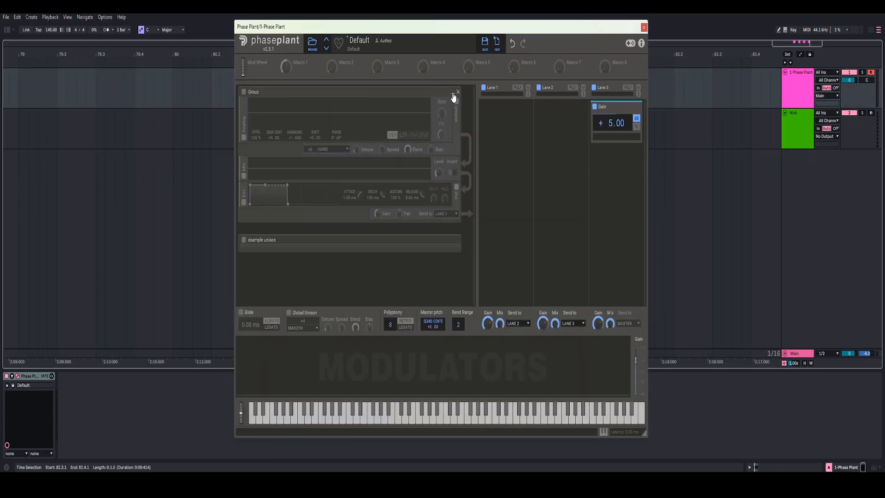
- Collapse the first generator group, then expand and enable the "example unison" group
left_click(453, 95)
left_click(453, 122)
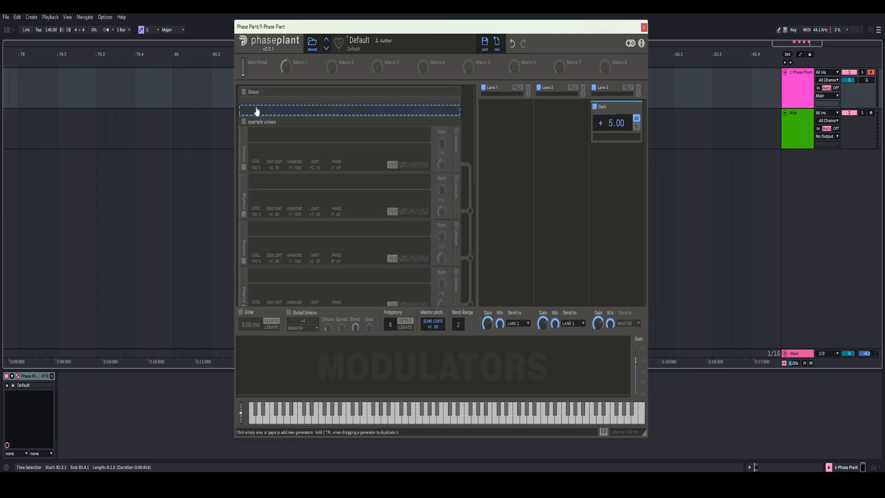
left_click(243, 122)
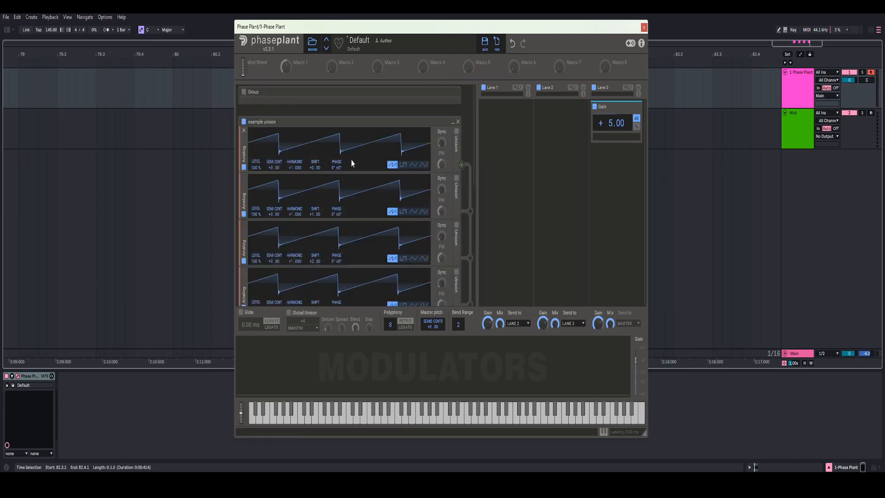
- Examine the Shift values of the stacked Analog oscillators in the example unison group and audition them at reduced master gain
scroll(254, 173, "down", 3)
scroll(254, 179, "down", 1)
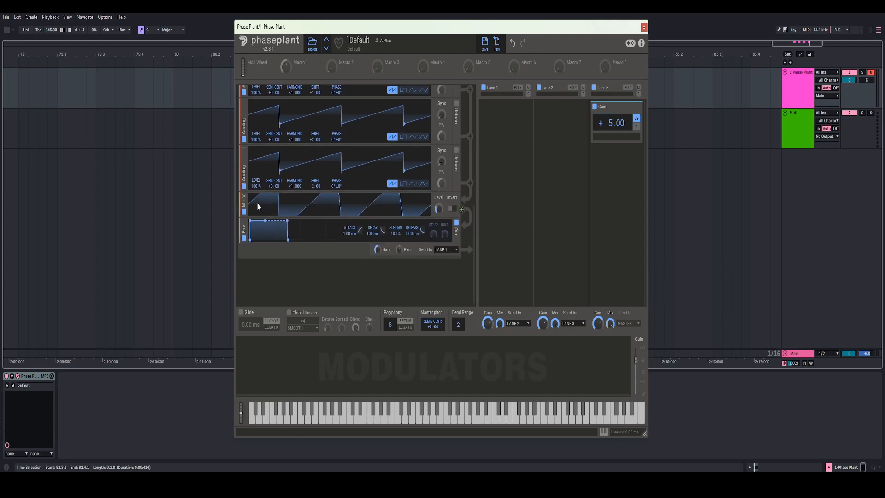
scroll(256, 181, "up", 5)
scroll(313, 173, "down", 1)
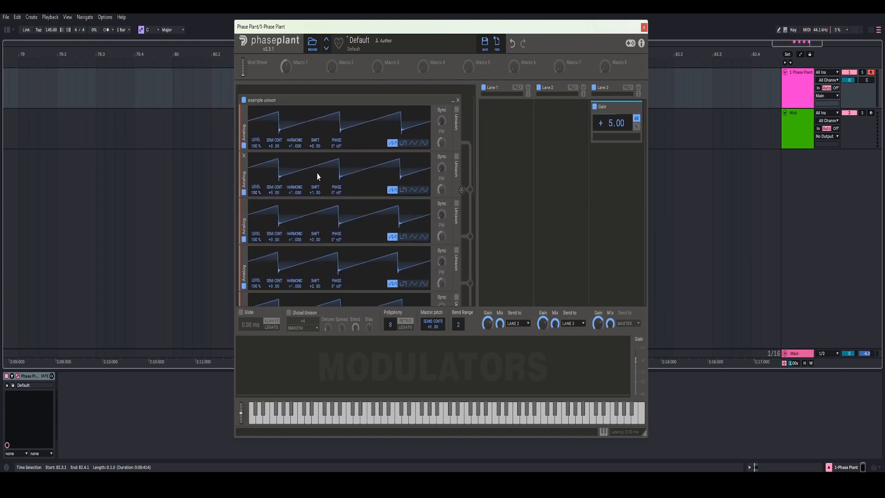
left_click_drag(311, 194, 310, 189)
scroll(312, 195, "down", 2)
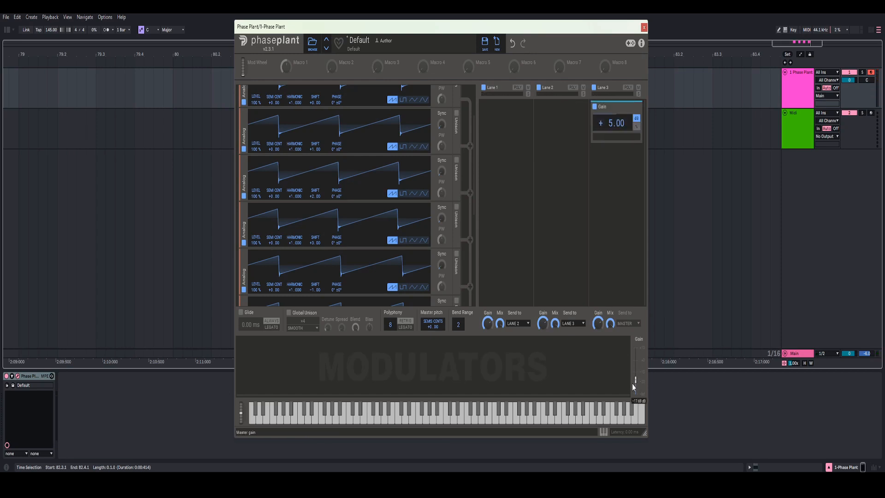
left_click_drag(632, 383, 632, 377)
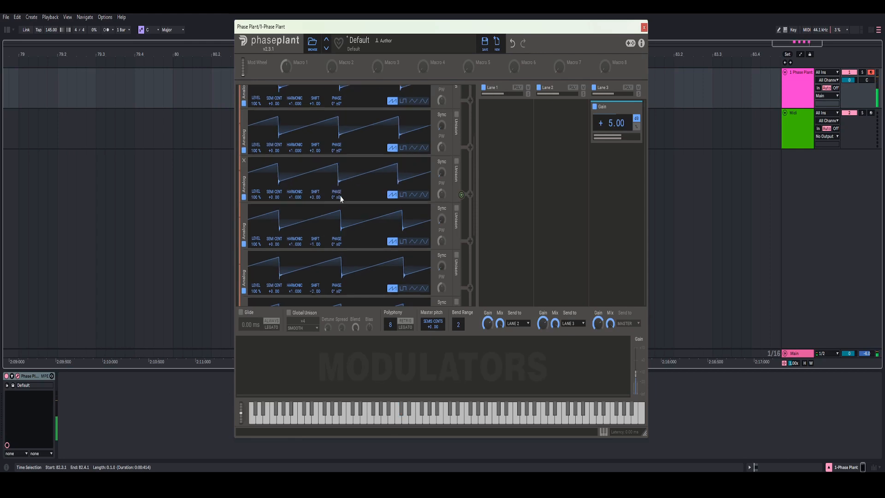
- Switch from the example unison group back to the first group and raise its Analog oscillator's unison detune
scroll(338, 193, "up", 2)
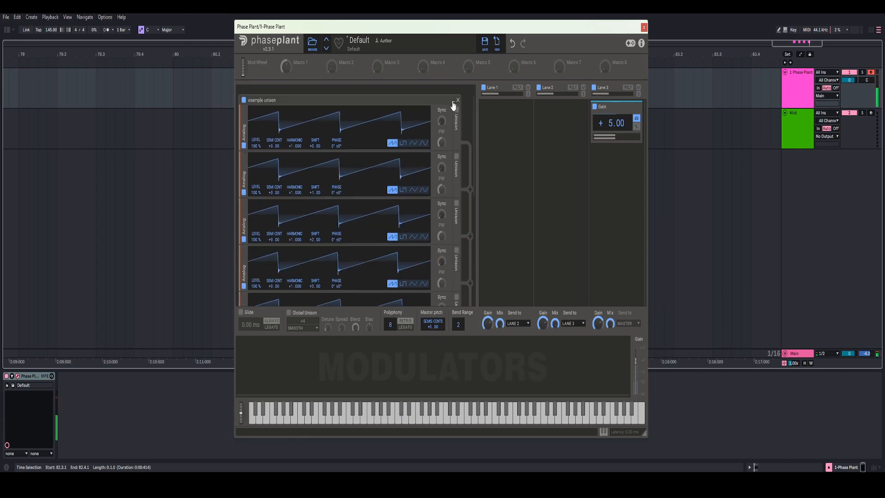
left_click(453, 100)
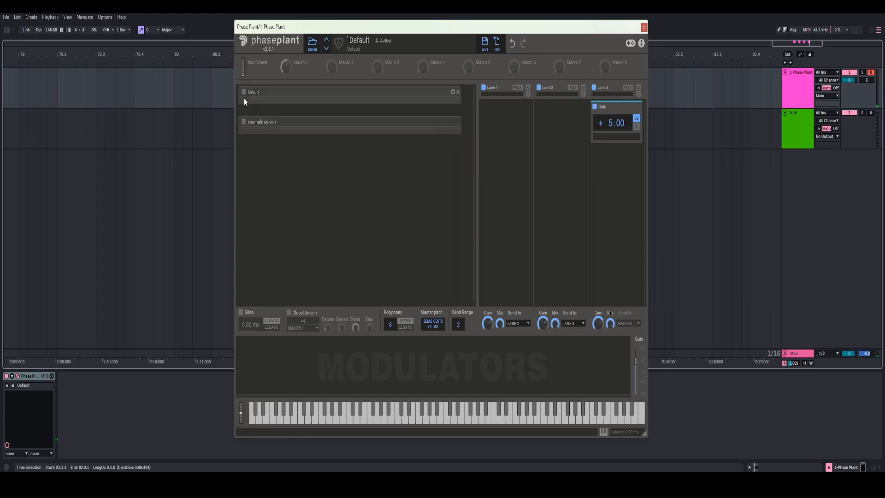
left_click(453, 92)
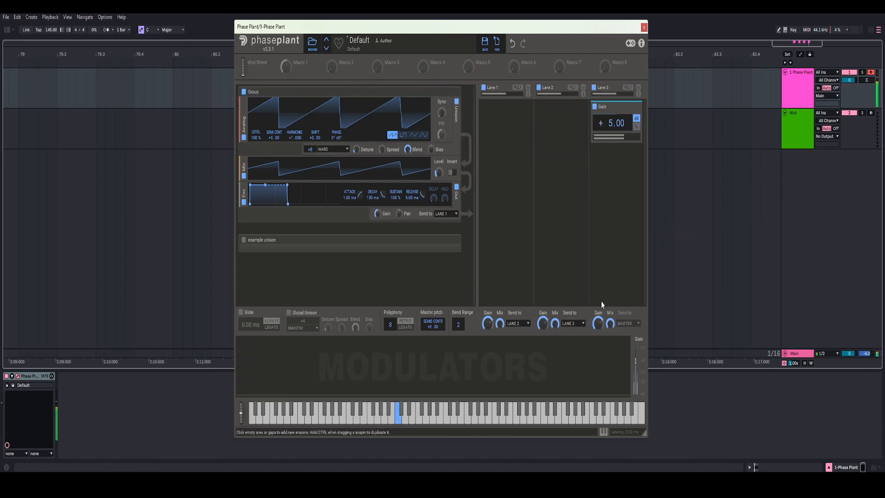
left_click_drag(356, 149, 356, 133)
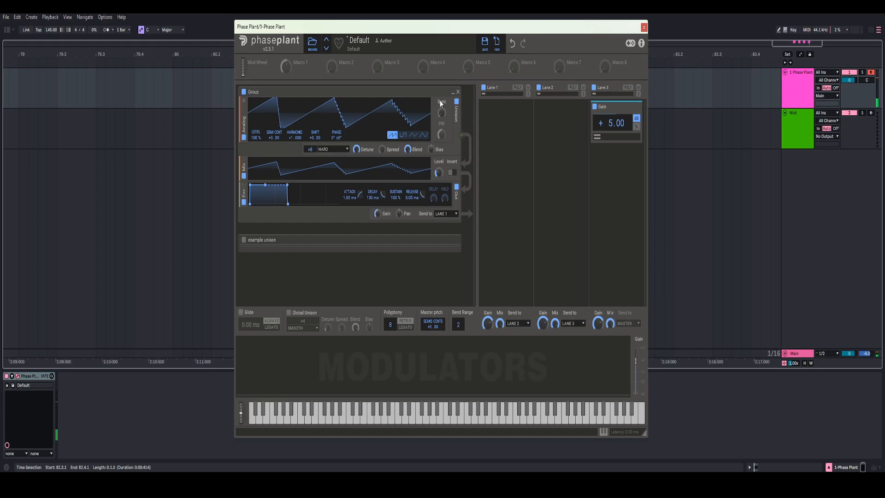
- Play the loop from bar 81 in the arrangement and reopen the Phase Plant window
left_click(643, 28)
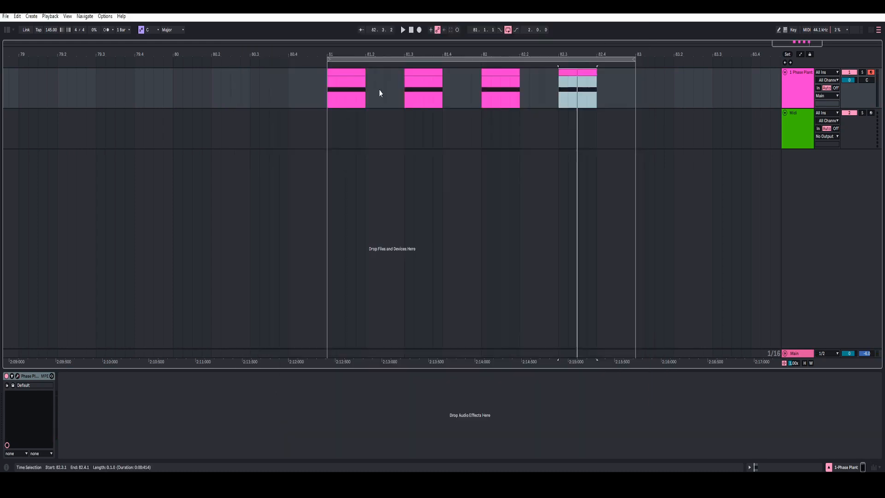
left_click(325, 96)
key("space")
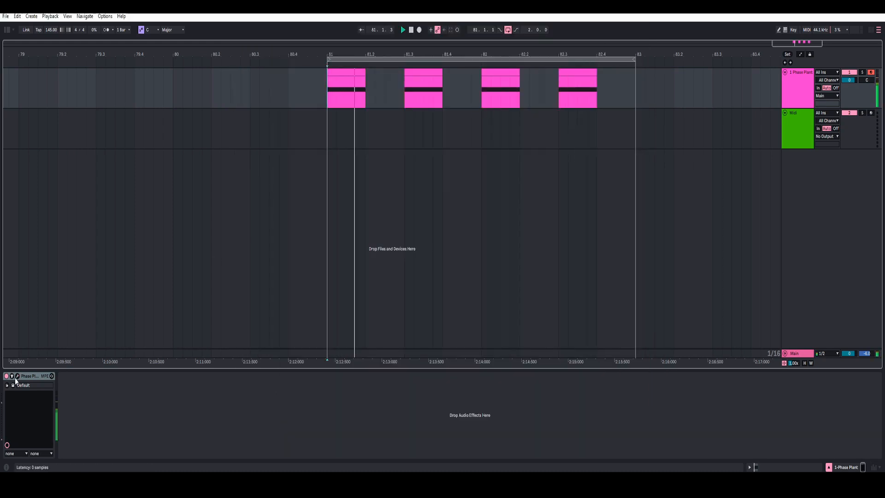
left_click(16, 376)
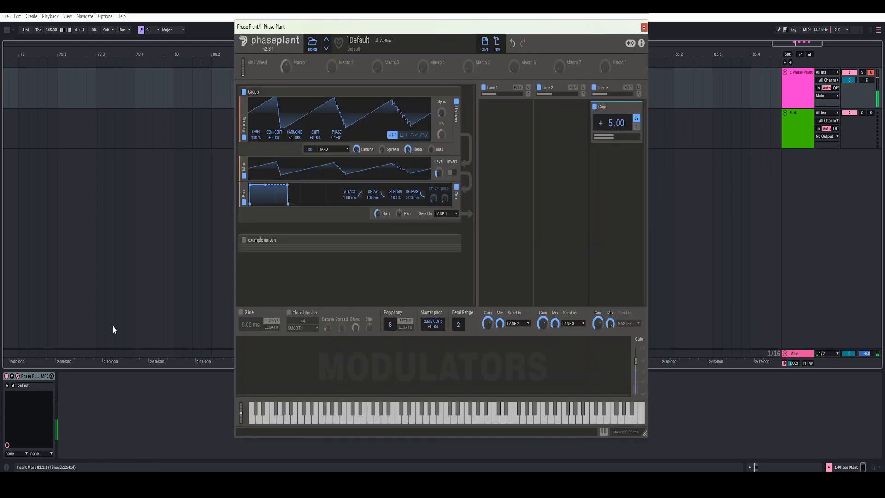
- Add a high-pass Filter to Lane 1, adjust its cutoff and raise its Q to about 1.5
left_click(490, 126)
left_click(488, 257)
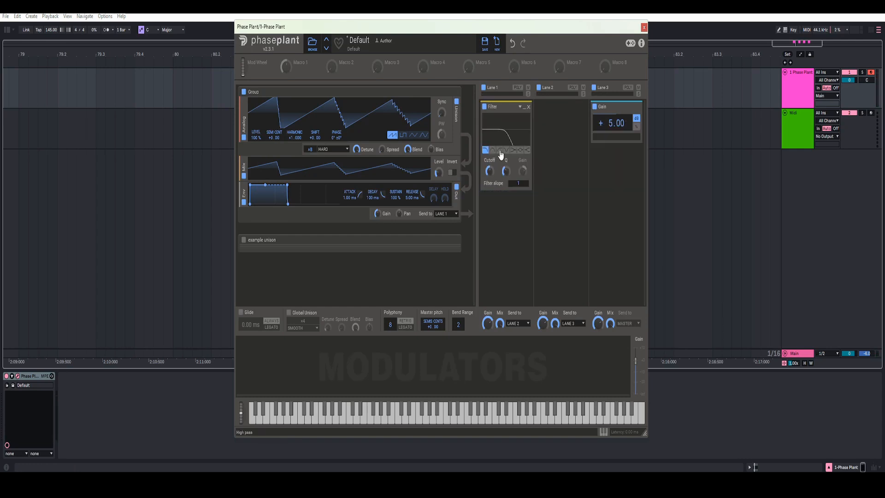
left_click(500, 151)
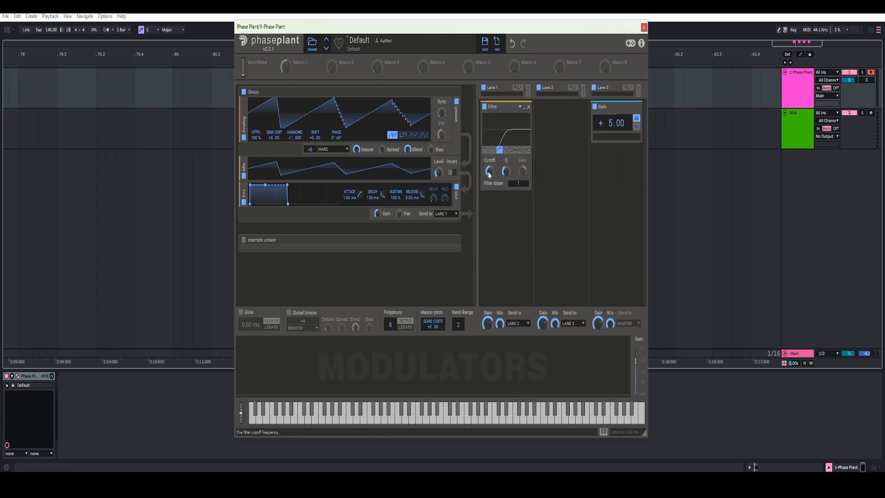
left_click(524, 109)
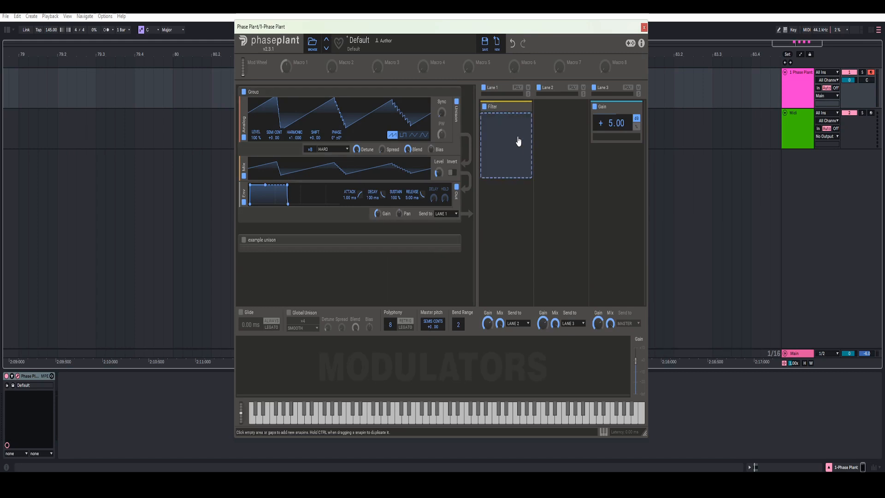
left_click(523, 108)
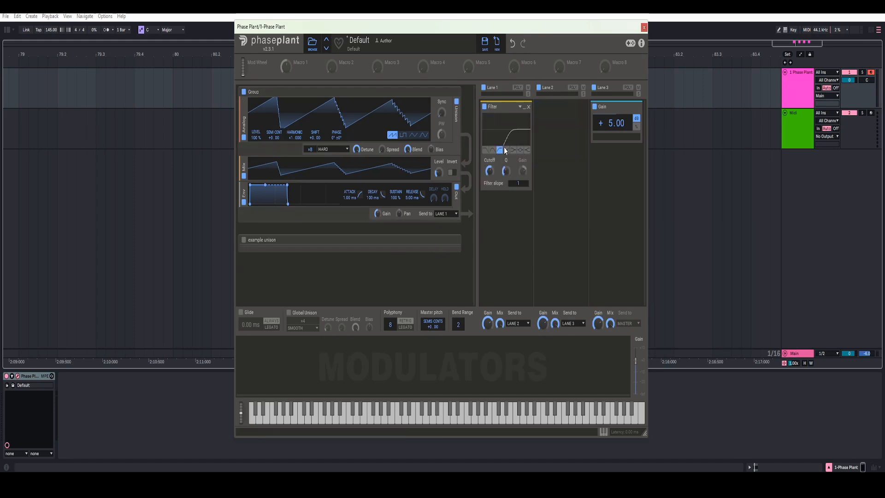
left_click_drag(490, 170, 489, 177)
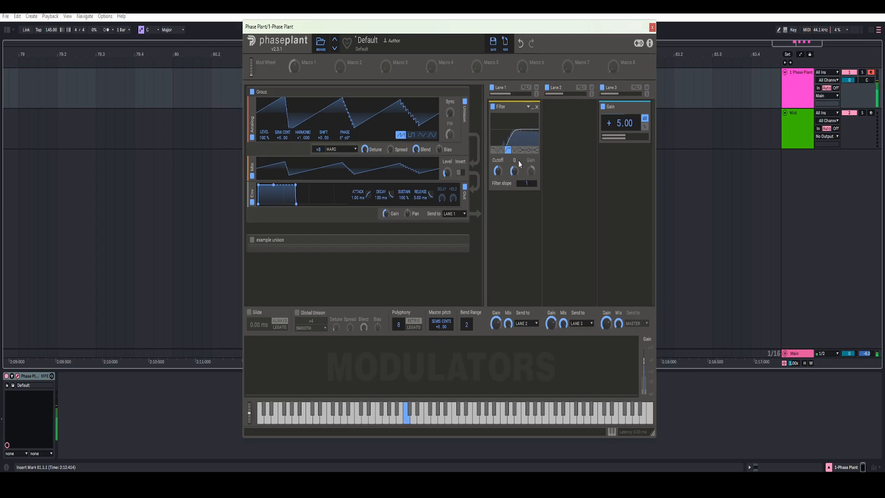
left_click_drag(498, 171, 497, 174)
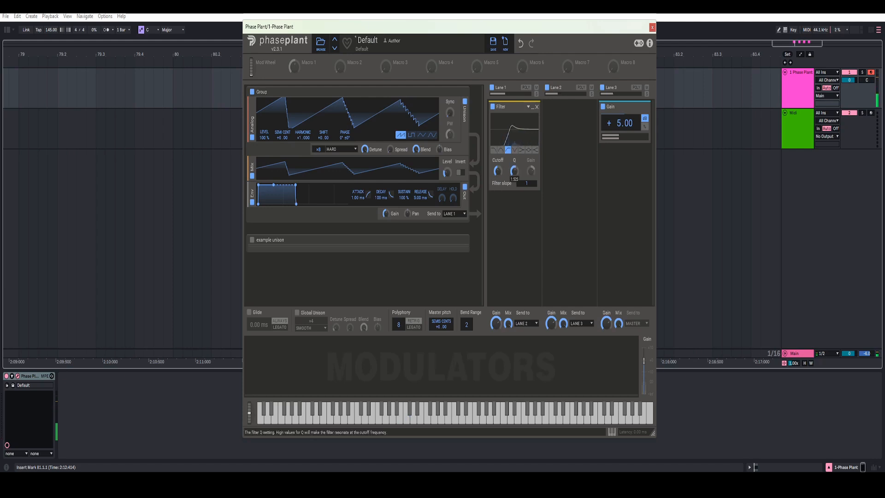
- Add a one-shot LFO with a curved falling ramp at about 2.66 Hz and route it to the high-pass filter's cutoff
left_click(295, 386)
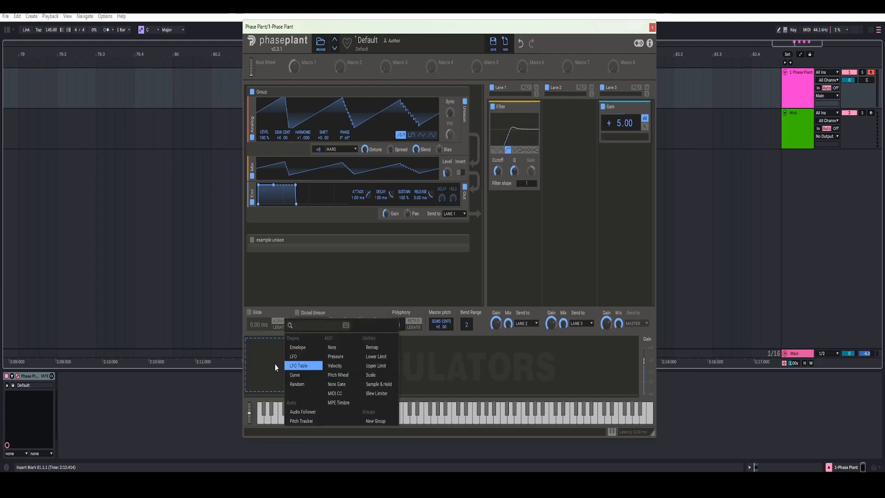
left_click(296, 357)
left_click_drag(305, 345, 257, 345)
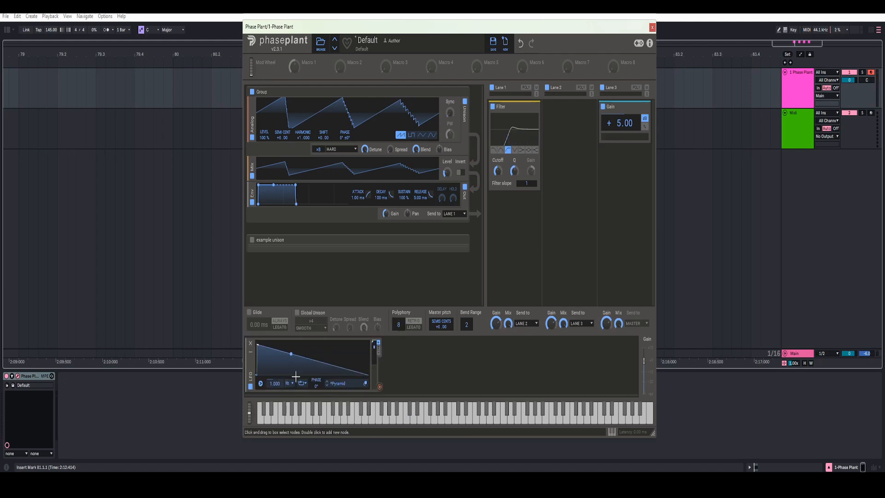
left_click(302, 384)
left_click(309, 390)
left_click_drag(273, 385, 273, 374)
left_click_drag(380, 388, 498, 173)
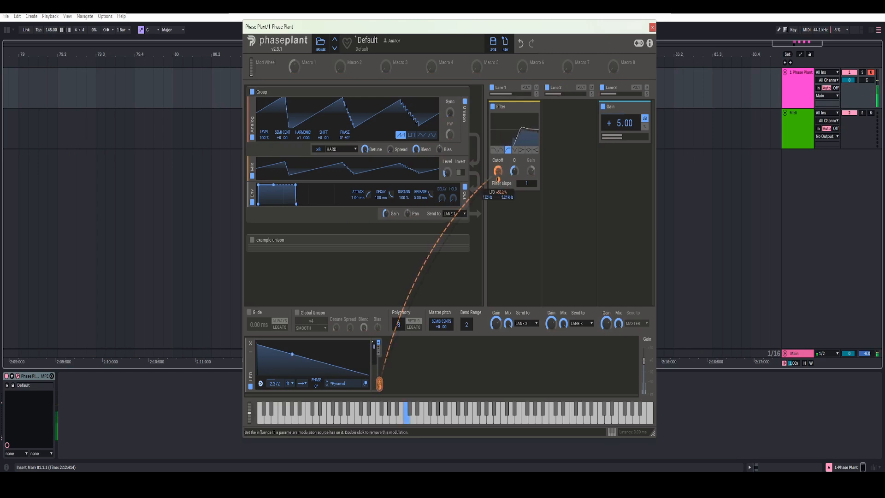
left_click_drag(298, 364, 276, 379)
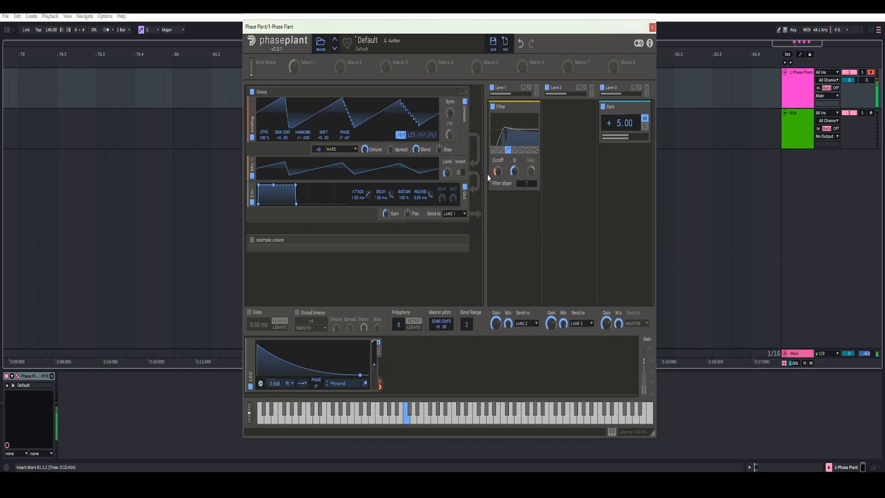
- Add a second high-pass Filter below the first in Lane 1 and adjust the Analog oscillator's unison detune and stereo spread
left_click(510, 201)
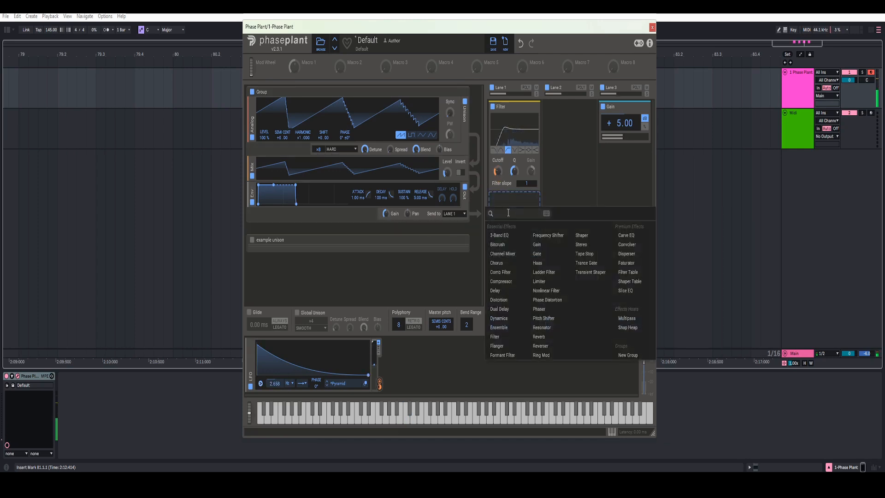
left_click(496, 337)
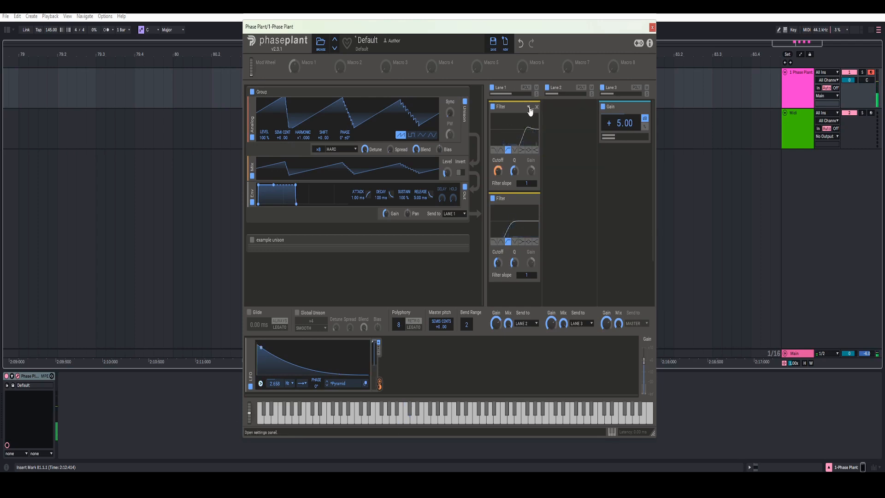
left_click_drag(365, 150, 364, 90)
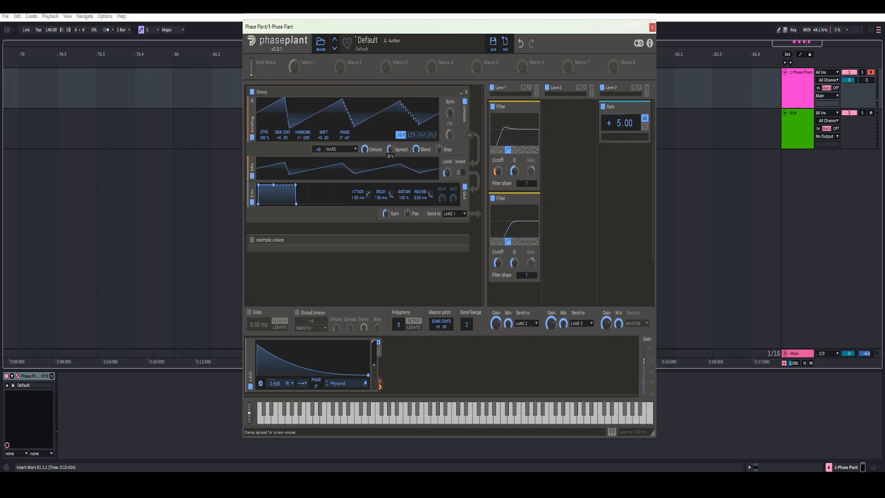
left_click_drag(389, 149, 389, 176)
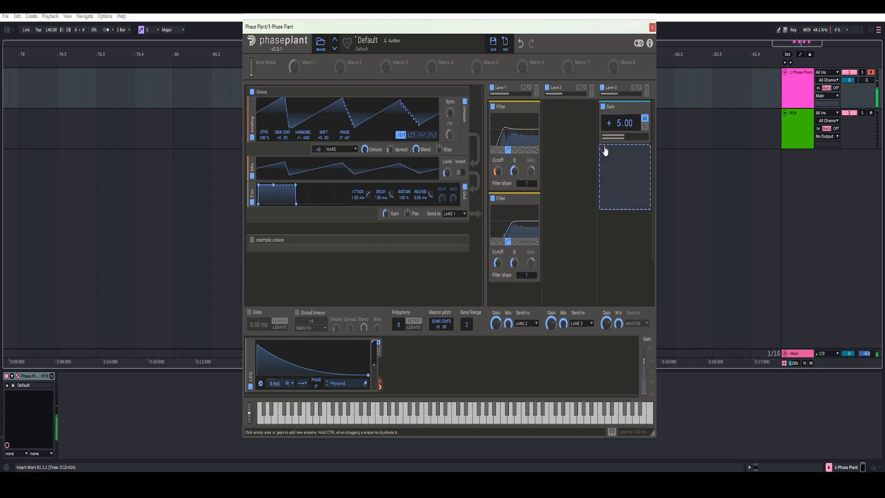
- Close the Phase Plant window and shorten each of the four MIDI clips in bars 81 and 82 to half a beat
left_click(652, 28)
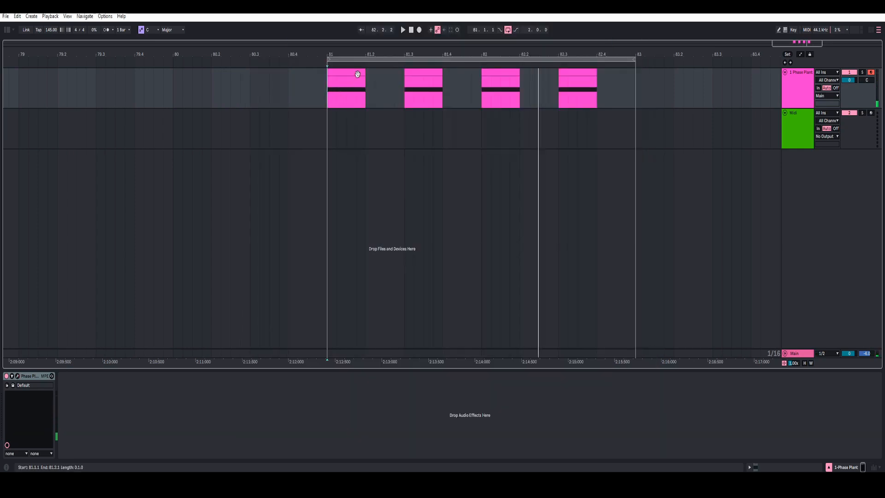
left_click_drag(362, 73, 346, 74)
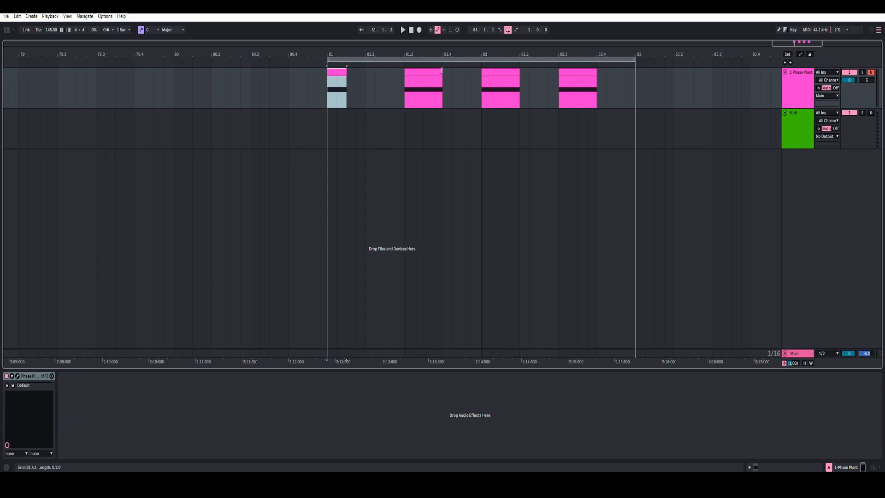
left_click_drag(442, 71, 424, 71)
left_click_drag(515, 73, 497, 74)
left_click_drag(594, 72, 578, 73)
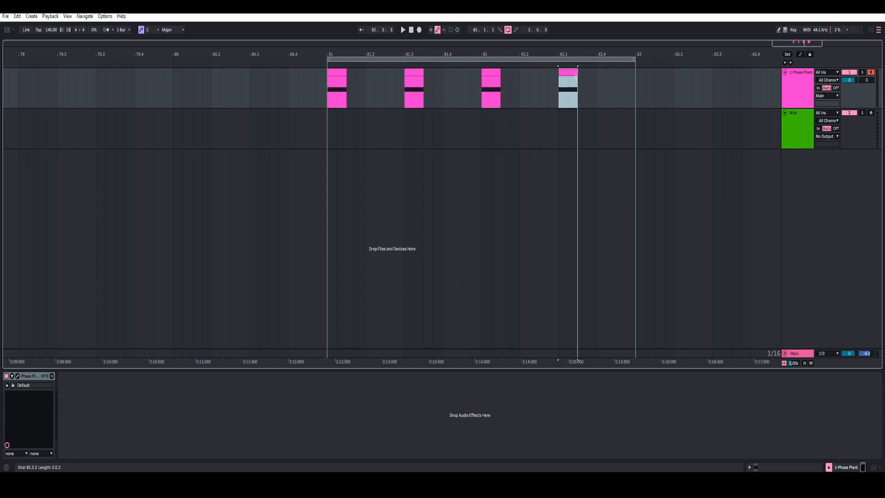
- Play the looped clips from the start of bar 81 and reopen the Phase Plant window
left_click(331, 104)
key("space")
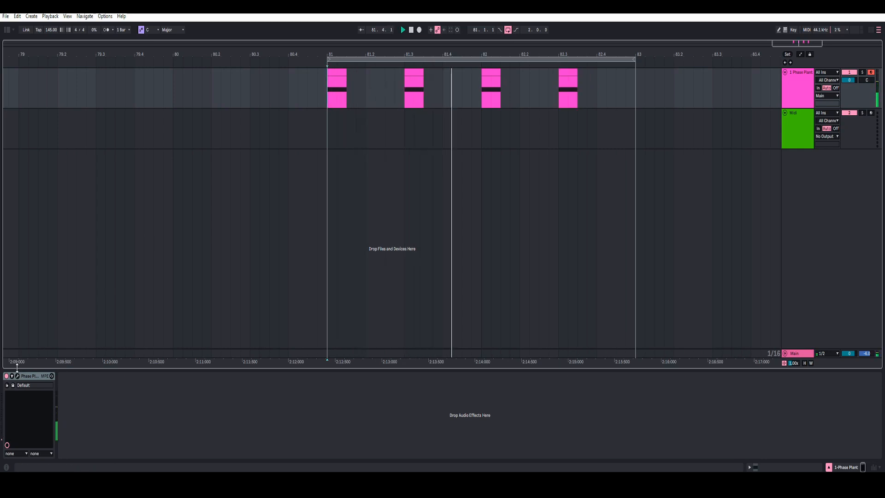
left_click(17, 376)
- Set the LFO rate to about 4.545 Hz and adjust the Analog oscillator's unison detune and stereo spread
left_click_drag(274, 383, 275, 378)
left_click_drag(365, 149, 365, 159)
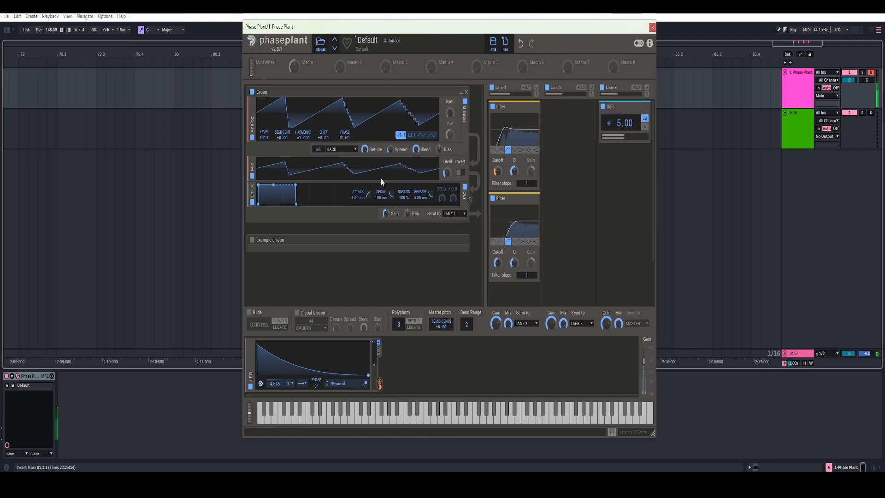
mouse_move(388, 155)
left_mouse_down()
mouse_move(388, 137)
mouse_move(389, 154)
left_mouse_up()
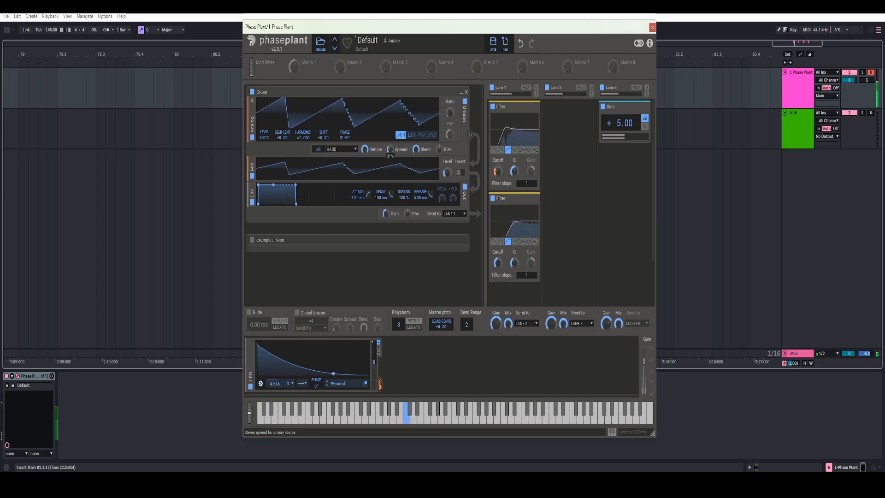
- Collapse both Lane 1 filters, add a Snap Heap below them and open its editor
left_click(532, 113)
left_click(532, 120)
left_click(530, 138)
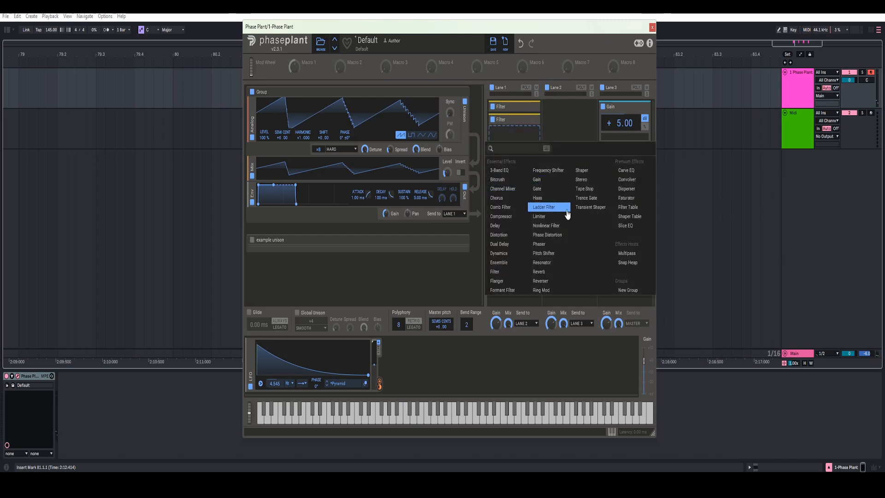
left_click(627, 263)
left_click(534, 146)
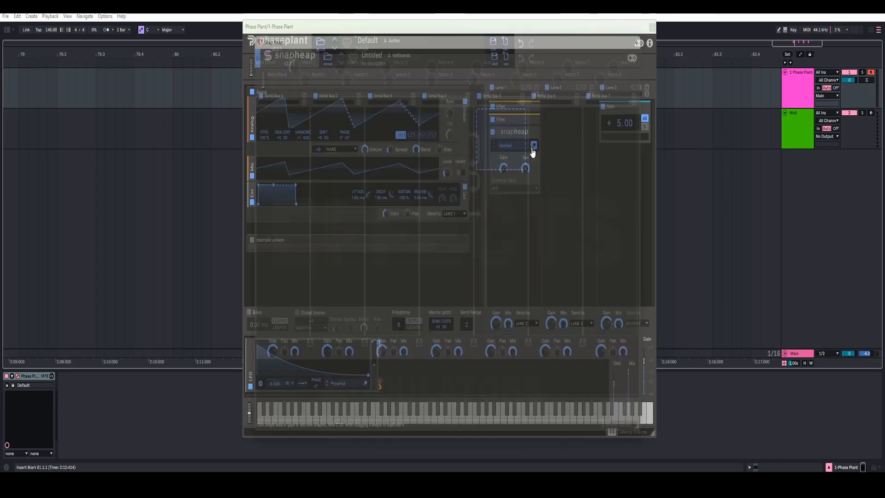
- Make the first two Snap Heap buses parallel and add a tempo-synced 1/16 Dual Delay at full mix to Parallel Bus 1a
left_click(300, 354)
left_click(276, 144)
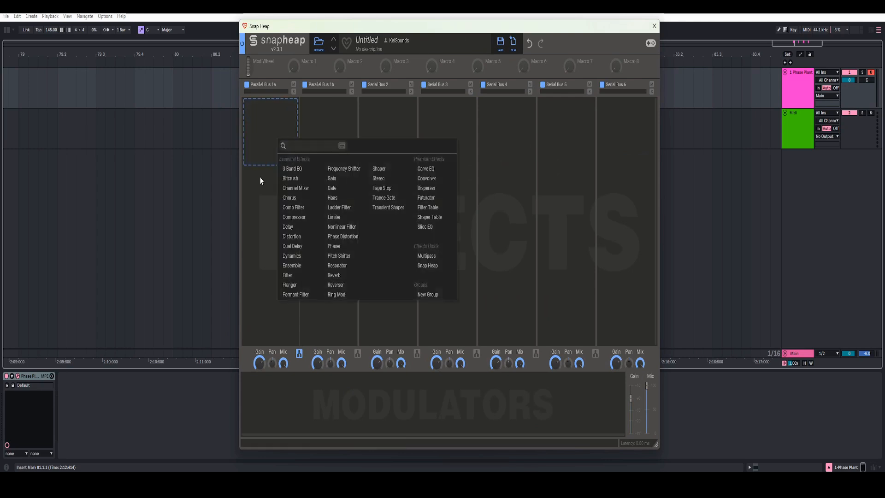
left_click(292, 247)
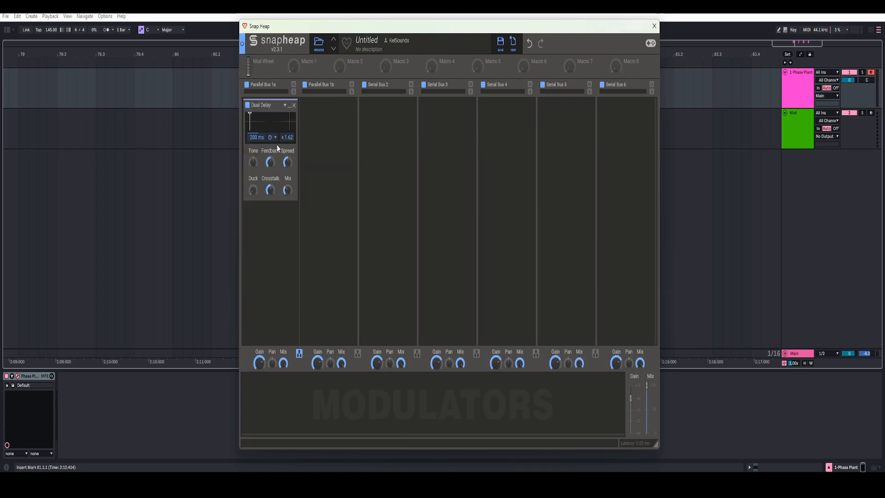
left_click(279, 138)
left_click(280, 147)
left_click_drag(285, 194, 286, 149)
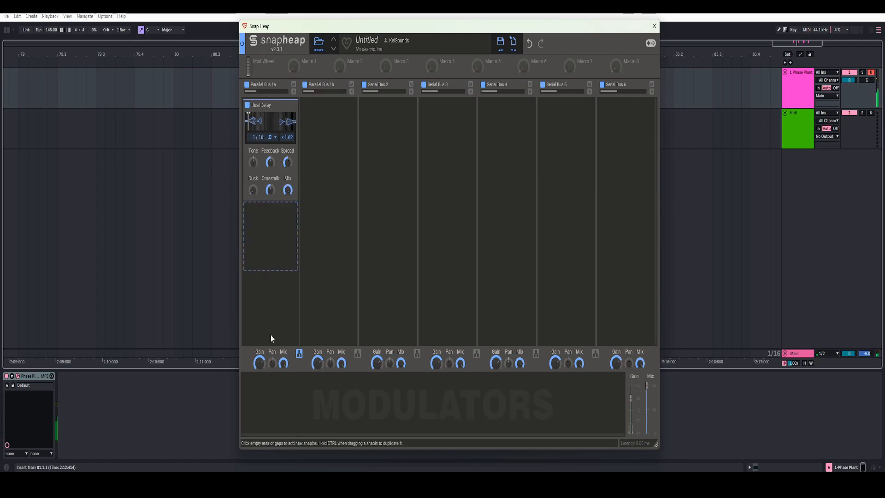
- Lower the gain of Parallel Bus 1a and add a high-pass Filter below the Dual Delay
left_click_drag(259, 363, 259, 372)
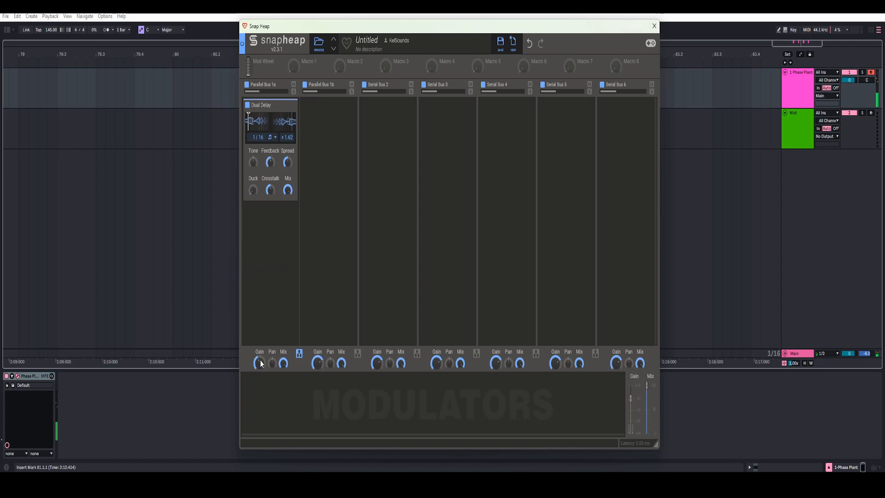
left_click(276, 221)
left_click(290, 362)
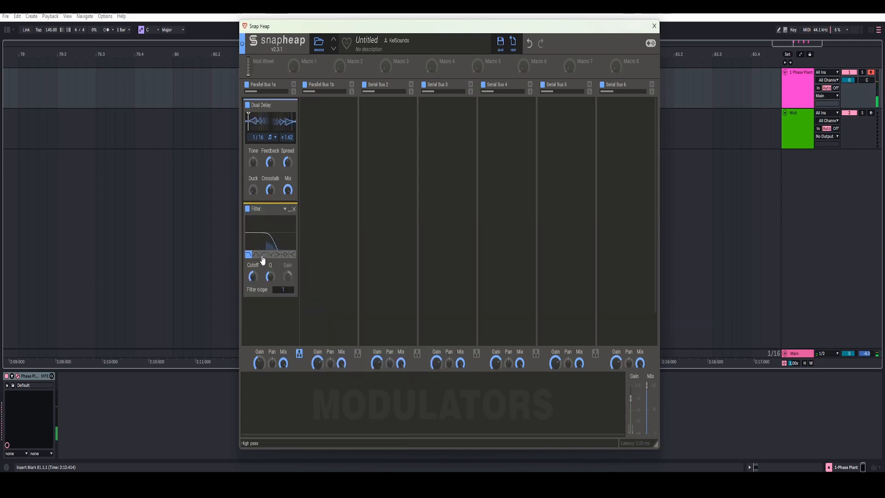
left_click(263, 254)
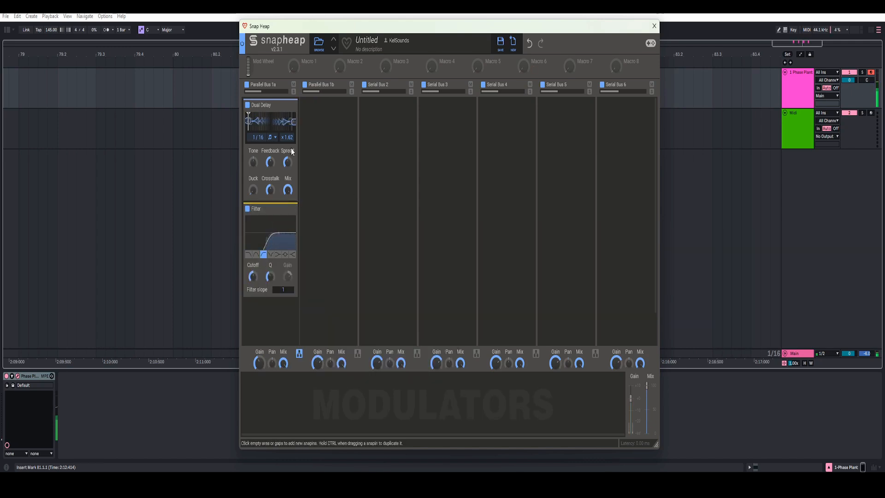
- Try the Dual Delay in unsynced time mode at 100 ms and return it to tempo sync
left_click(273, 137)
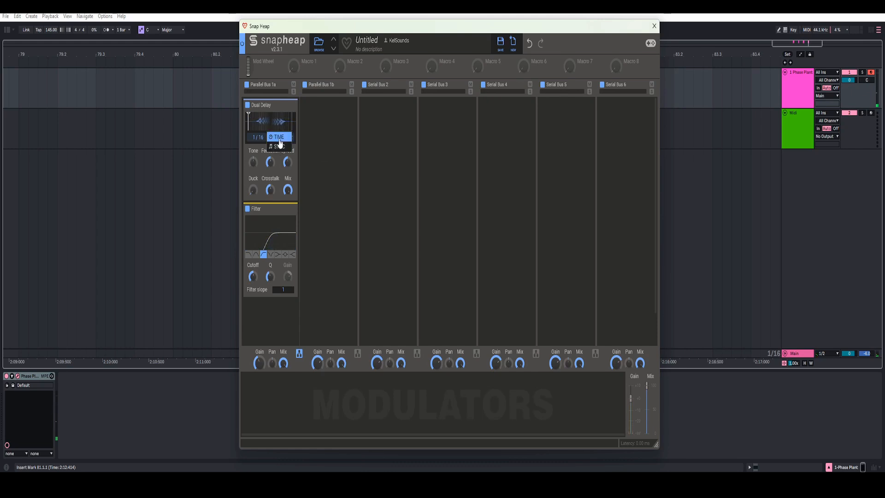
left_click_drag(257, 137, 257, 122)
left_click(270, 137)
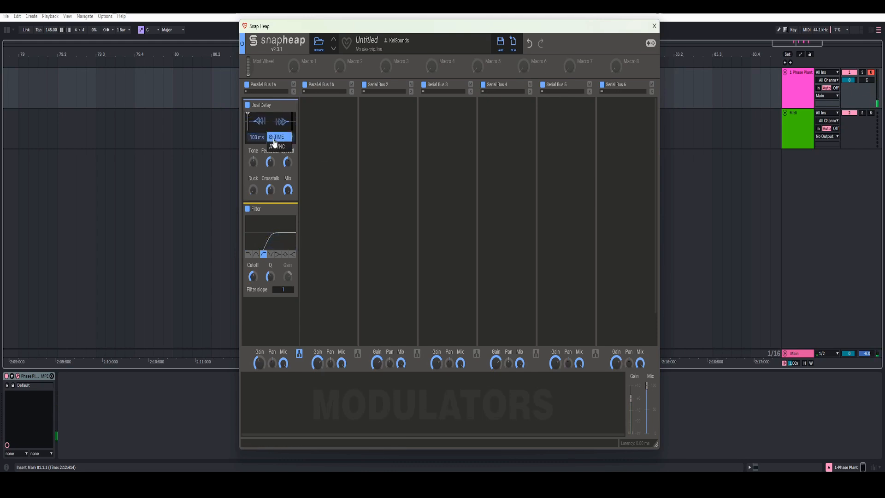
left_click(276, 146)
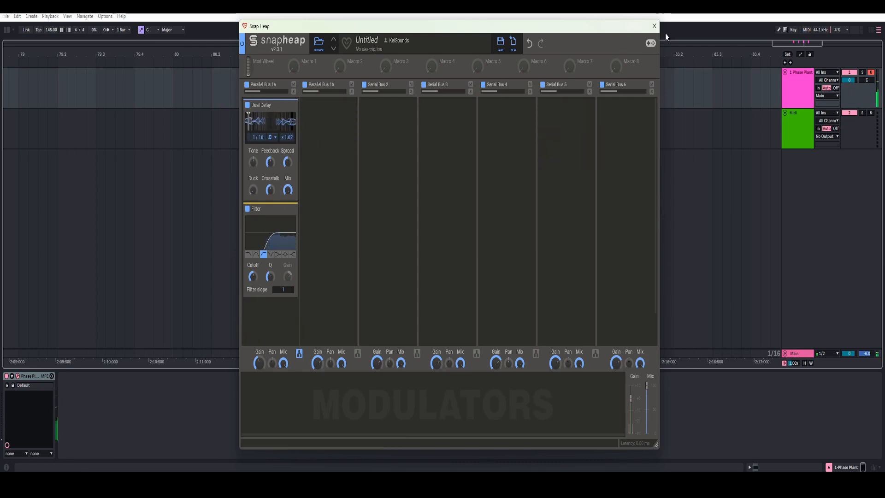
- Close Snap Heap, add a Multipass below it in Lane 1 and load the Dynamics preset N.O.T.T
left_click(654, 26)
left_click(508, 233)
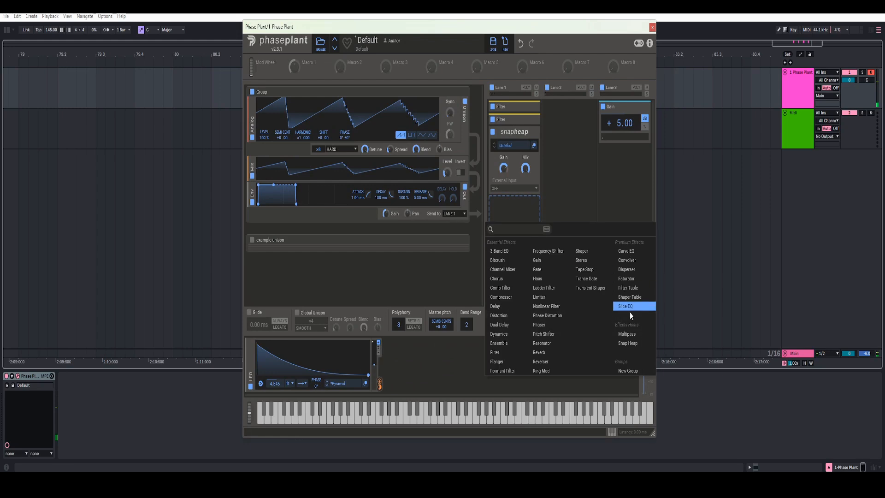
left_click(627, 334)
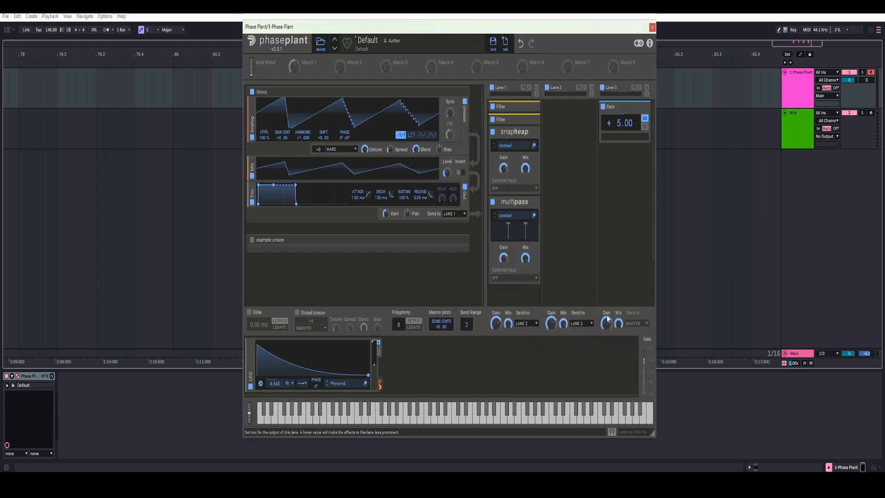
left_click(507, 217)
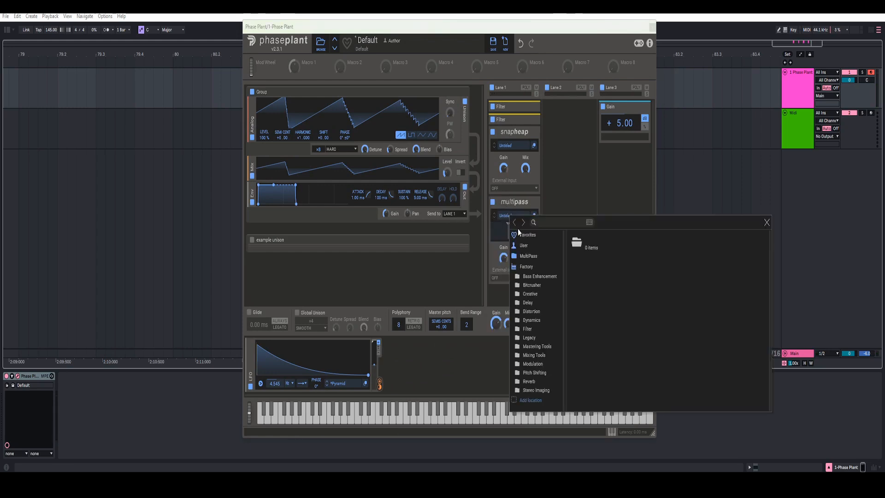
left_click(532, 320)
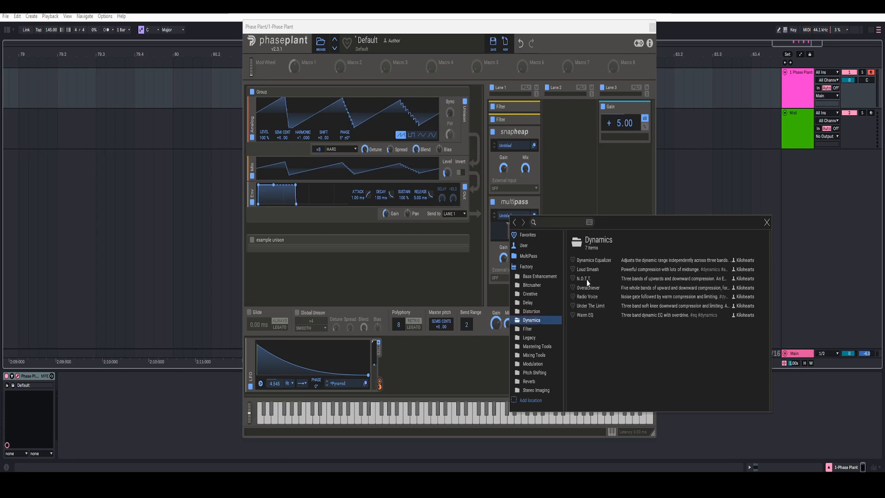
double_click(586, 280)
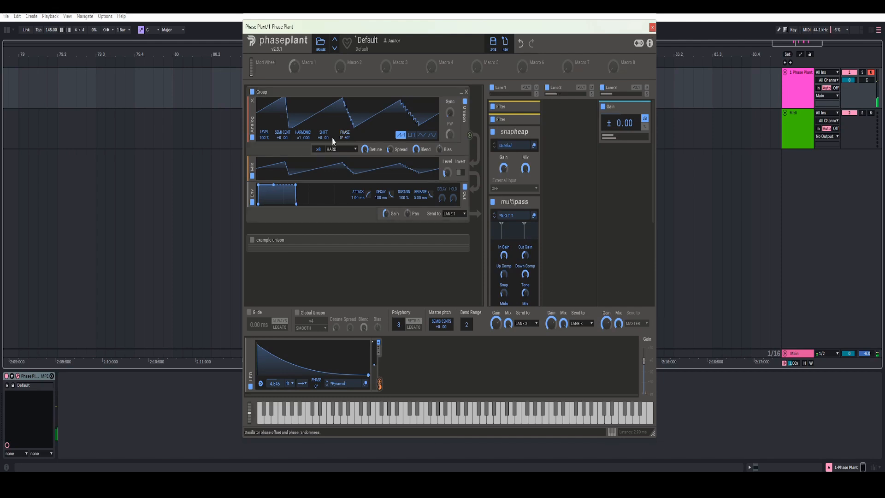
- Set the Analog oscillator's harmonic to 2.000 and reduce the Multipass mix
mouse_move(301, 138)
left_mouse_down()
mouse_move(300, 129)
mouse_move(301, 142)
mouse_move(282, 127)
mouse_move(303, 128)
left_mouse_up()
double_click(283, 138)
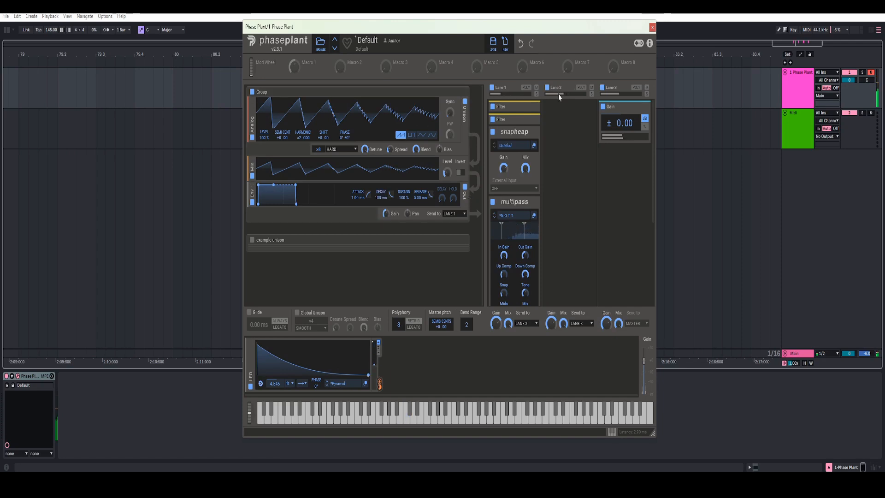
scroll(528, 249, "down", 3)
left_click_drag(525, 272, 525, 266)
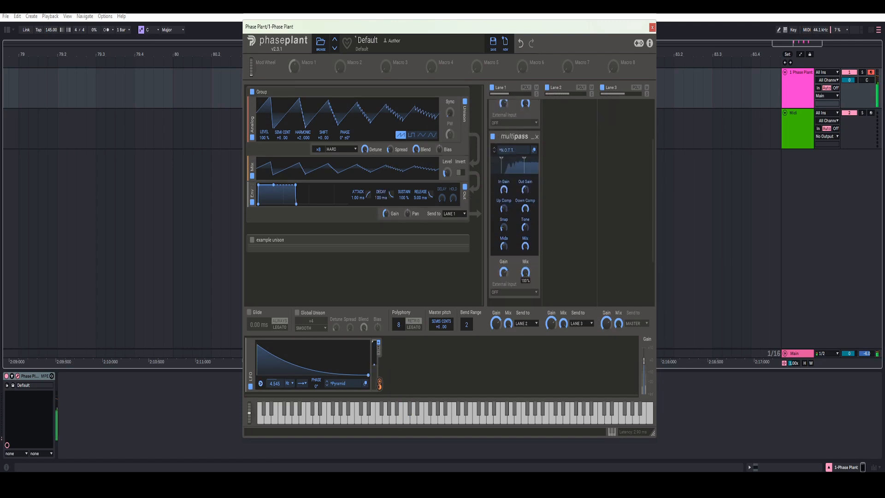
- Add a high-pass Filter below Multipass in Lane 1 and adjust its cutoff
scroll(528, 272, "down", 4)
left_click(526, 266)
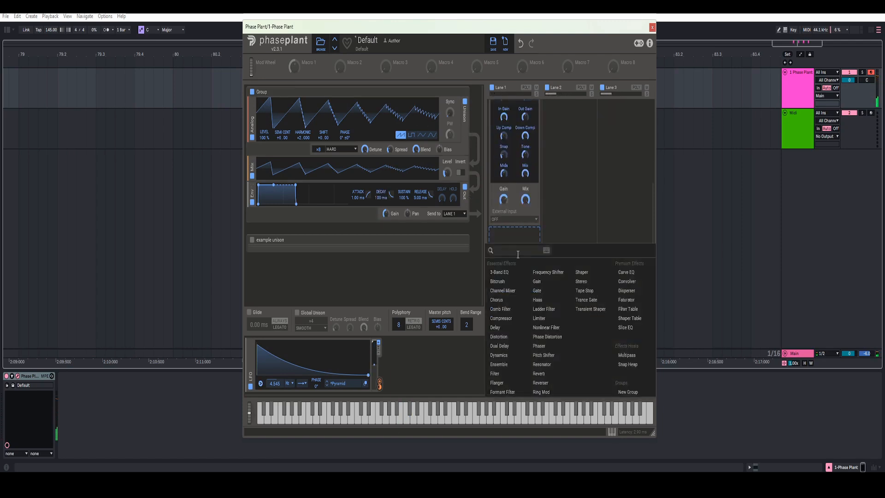
left_click(504, 371)
left_click_drag(497, 285, 498, 299)
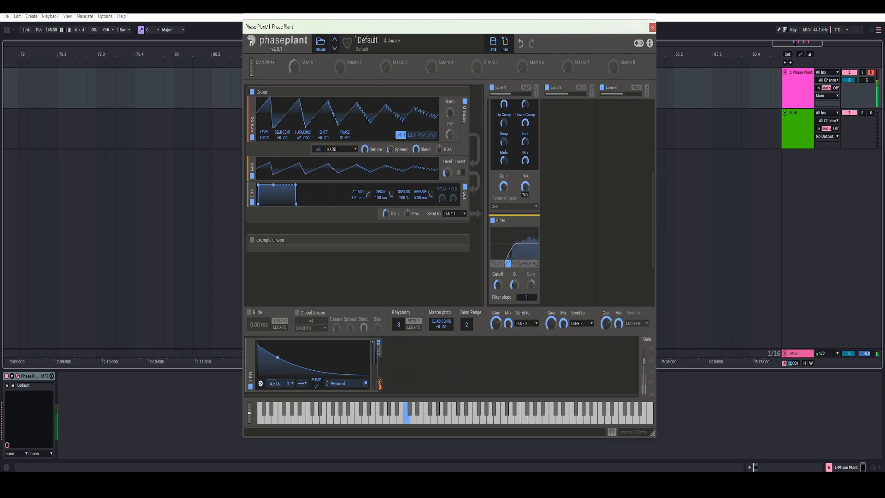
scroll(521, 195, "up", 5)
scroll(526, 195, "down", 4)
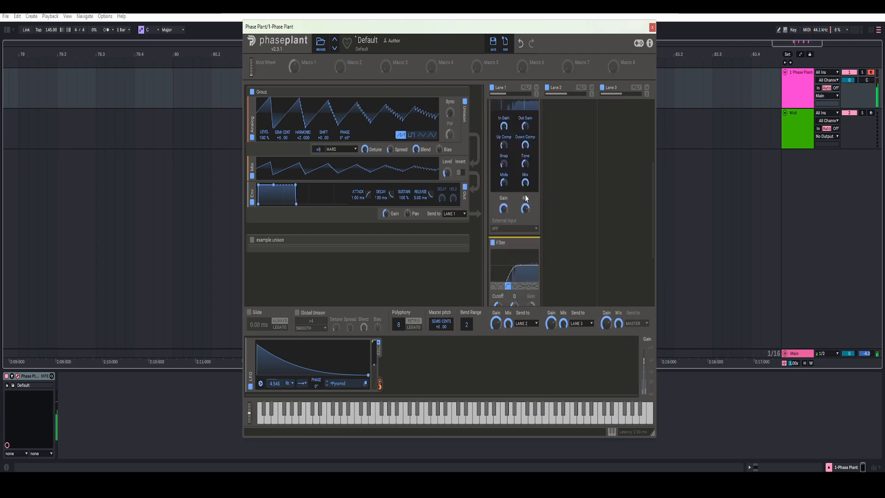
- Collapse Snap Heap and Multipass and add a Frequency Shifter at the end of Lane 1
scroll(526, 189, "up", 6)
left_click(533, 133)
left_click(534, 145)
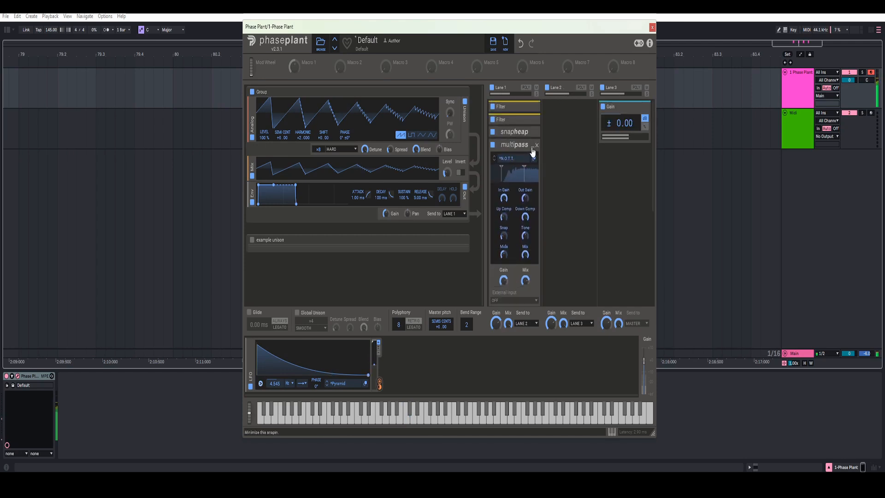
left_click(516, 253)
left_click(562, 293)
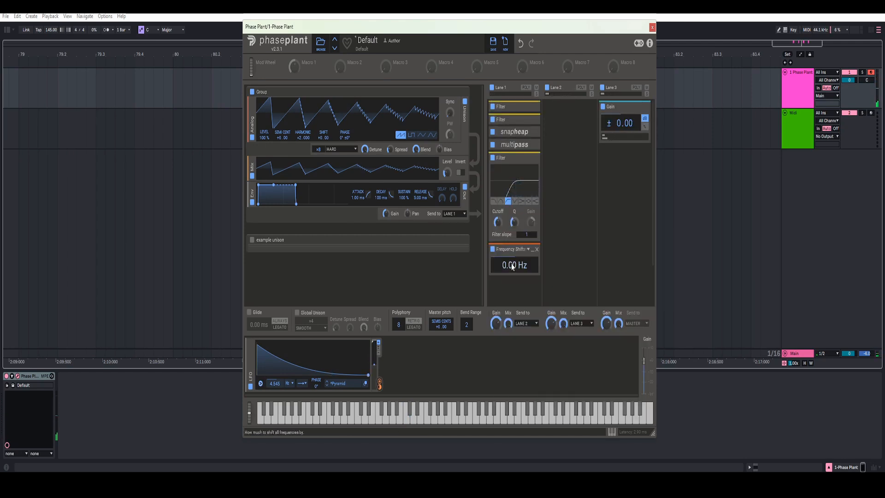
- Try Frequency Shifter amounts between about -805 Hz and 563 Hz and reset the shift to zero
scroll(514, 266, "down", 1)
left_click_drag(514, 245, 514, 265)
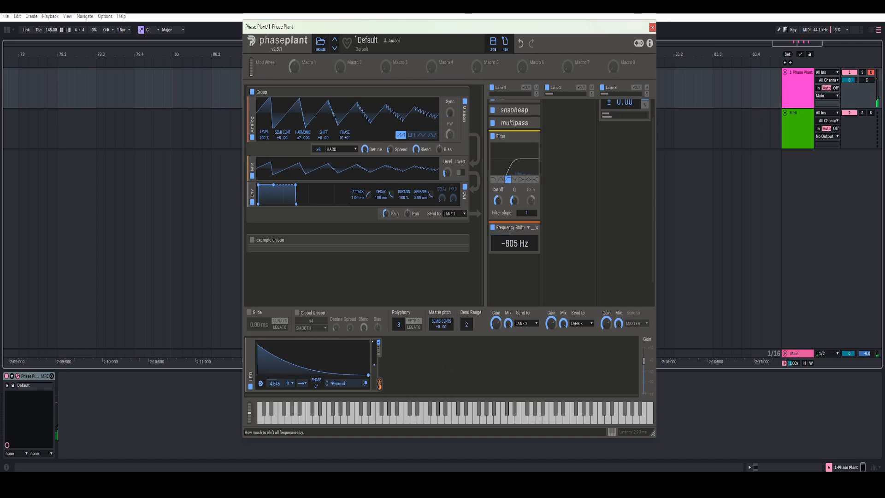
double_click(513, 245)
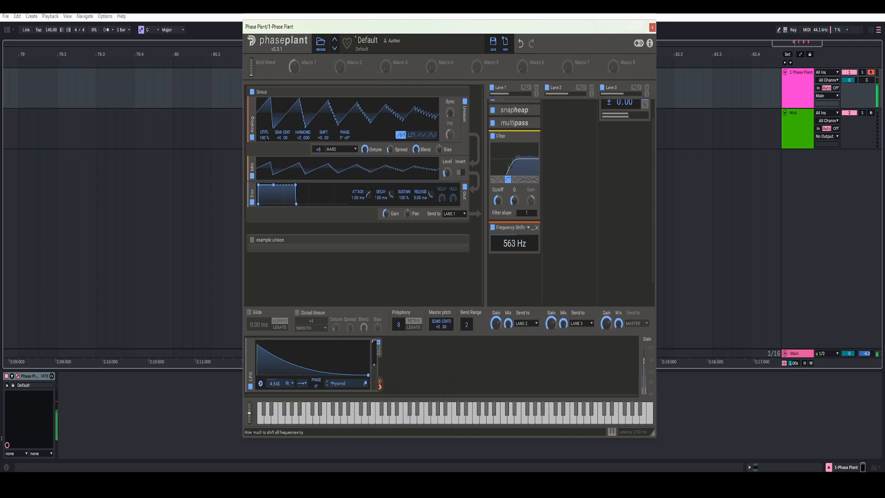
left_click_drag(512, 245, 512, 251)
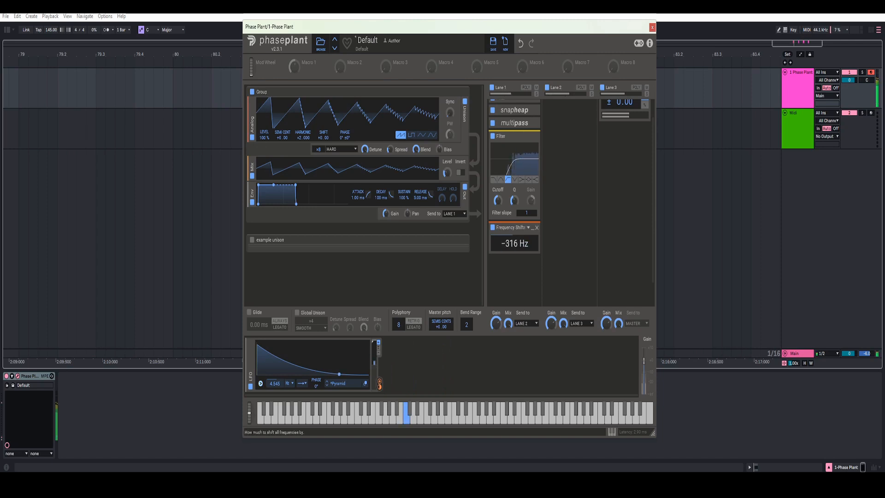
left_click(418, 366)
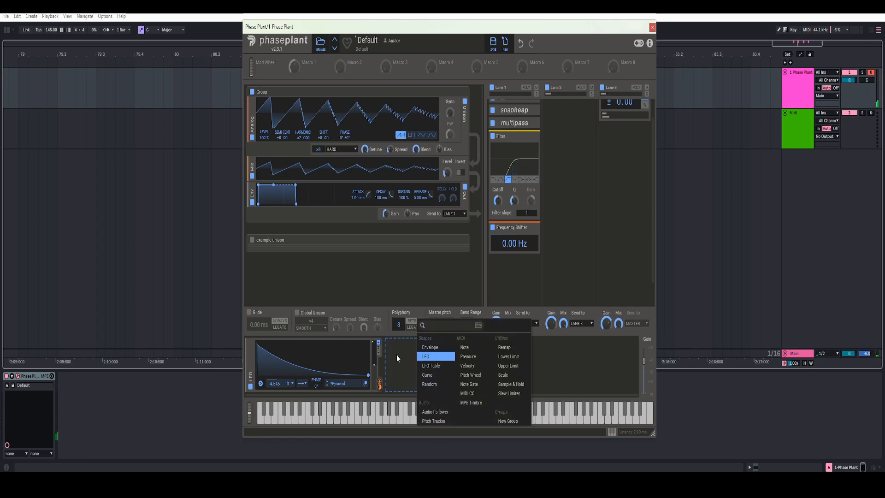
left_click(396, 357)
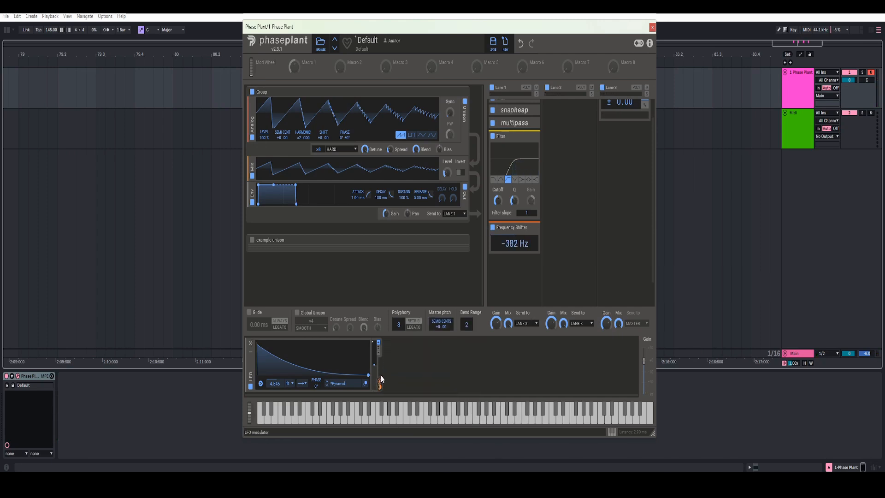
- Route the LFO to the Frequency Shifter, set the shift to -245 Hz and adjust the LFO rate
left_click_drag(380, 375, 514, 230)
double_click(513, 246)
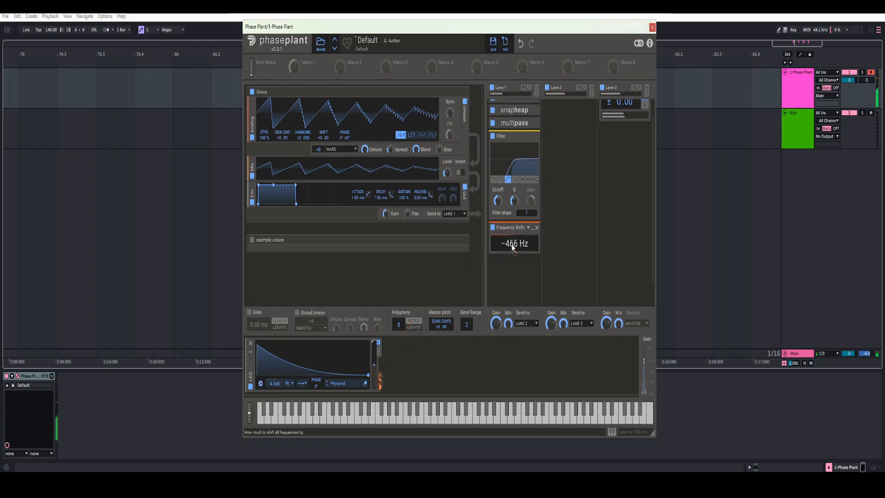
mouse_move(515, 253)
left_click_drag(278, 384, 278, 372)
left_click(533, 137)
left_click(525, 212)
left_click(581, 240)
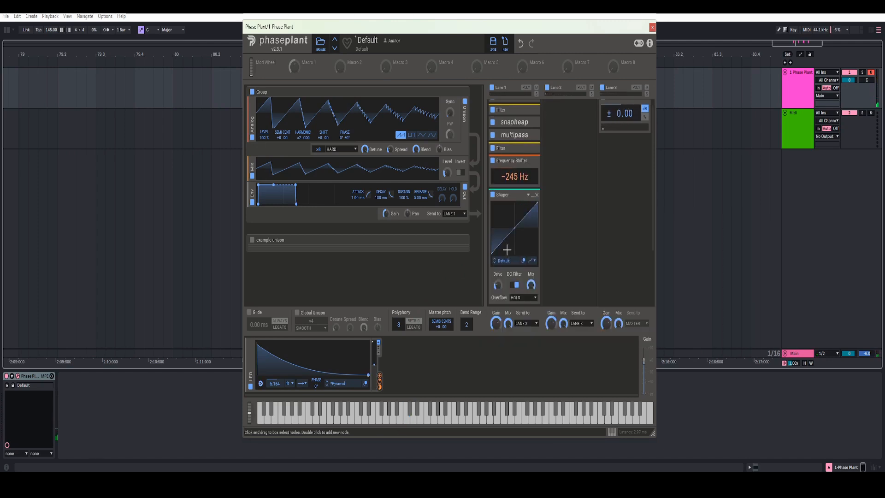
left_click(536, 195)
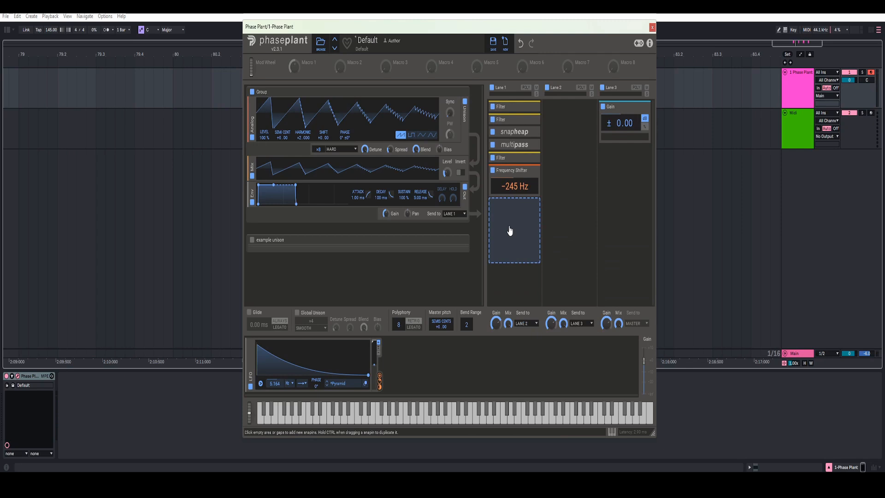
- Add an Overdrive Distortion below the Frequency Shifter in Lane 1
left_click(510, 227)
left_click(502, 321)
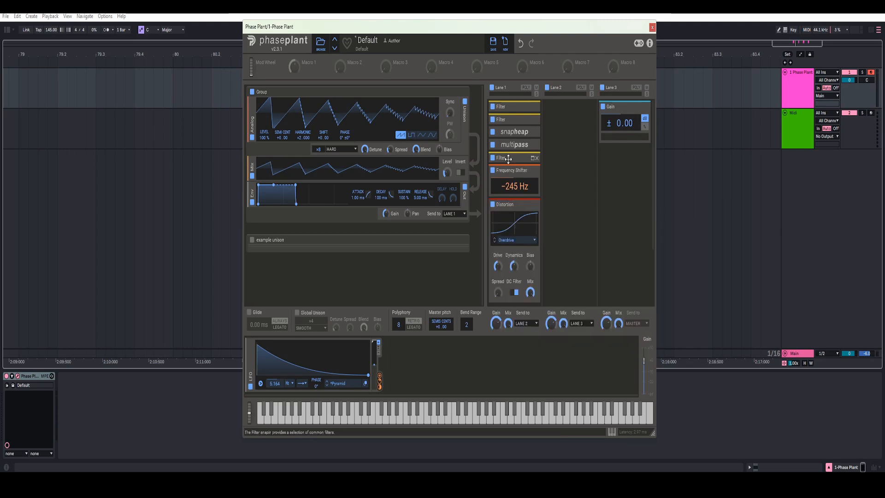
- Move the third Filter below the Distortion in Lane 1 and add a Limiter under the Gain in Lane 3
left_click_drag(508, 159, 505, 299)
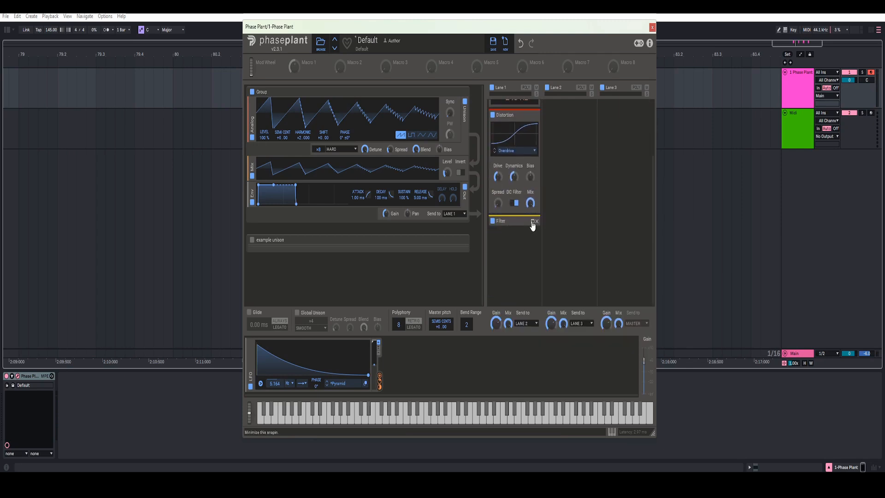
left_click(532, 222)
left_click(533, 222)
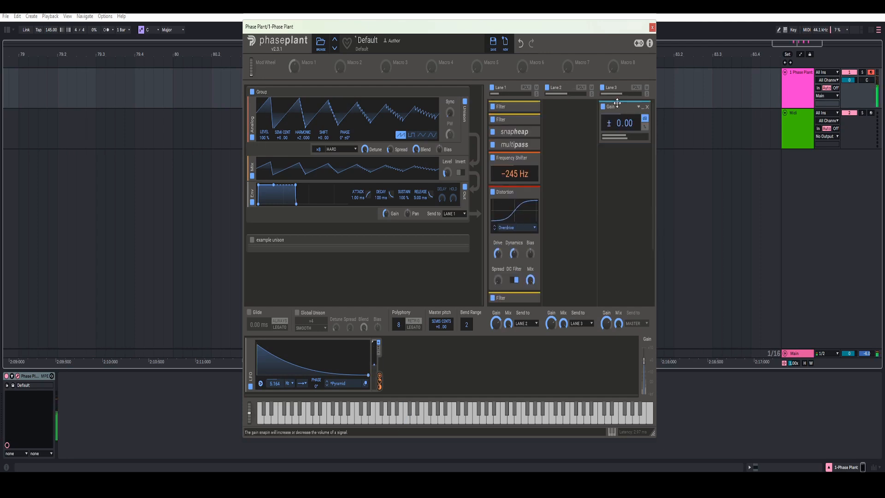
left_click(622, 191)
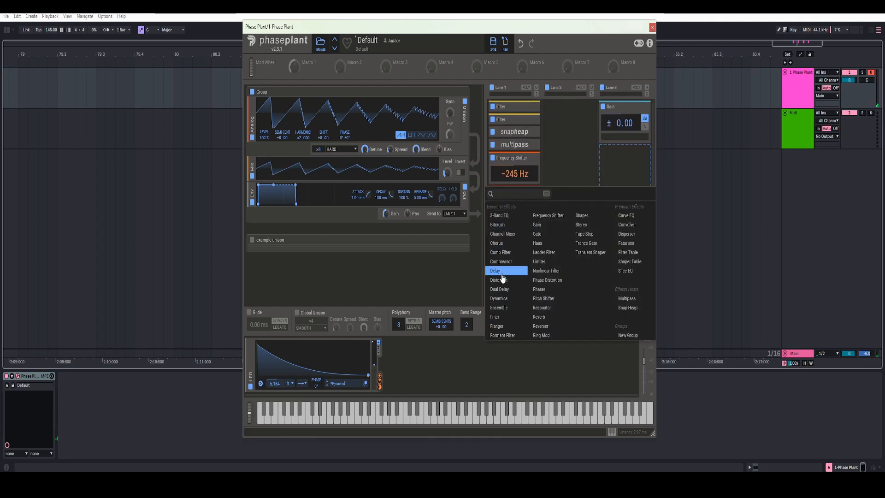
left_click(544, 262)
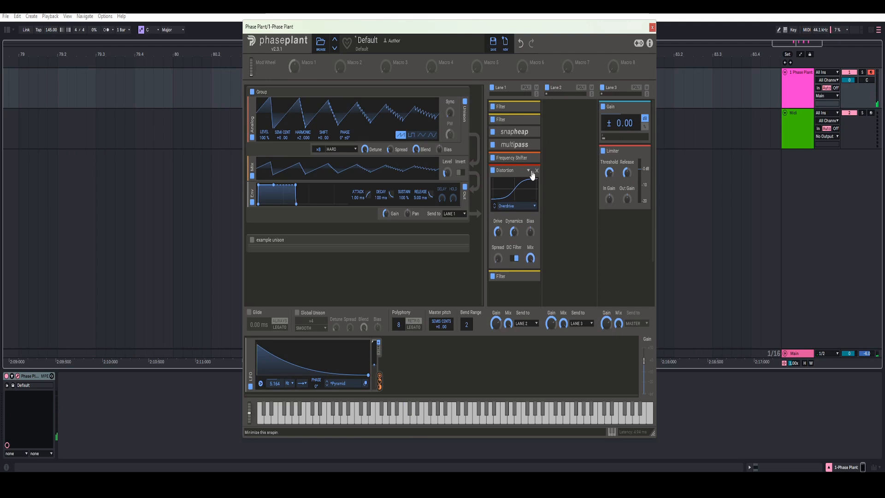
- Add a Comb Filter between the Distortion and the last Filter, with Minus polarity and a 52.1 Hz cutoff
left_click(528, 171)
left_click(502, 178)
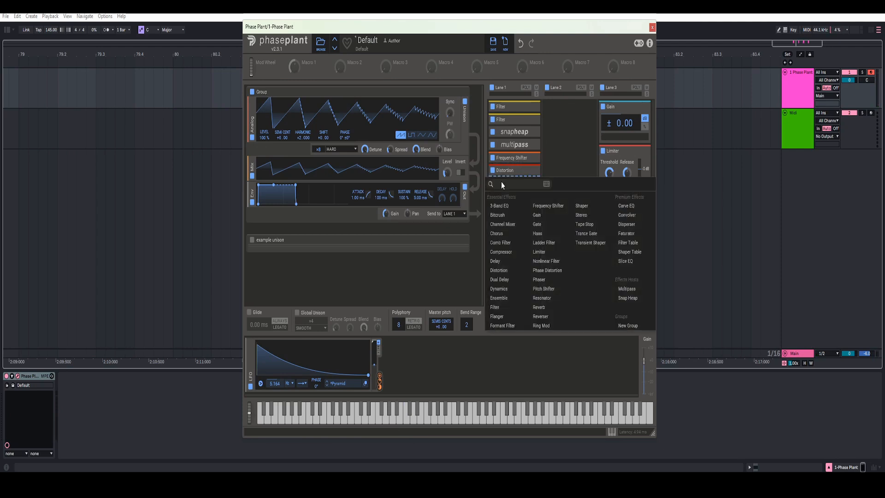
left_click(499, 246)
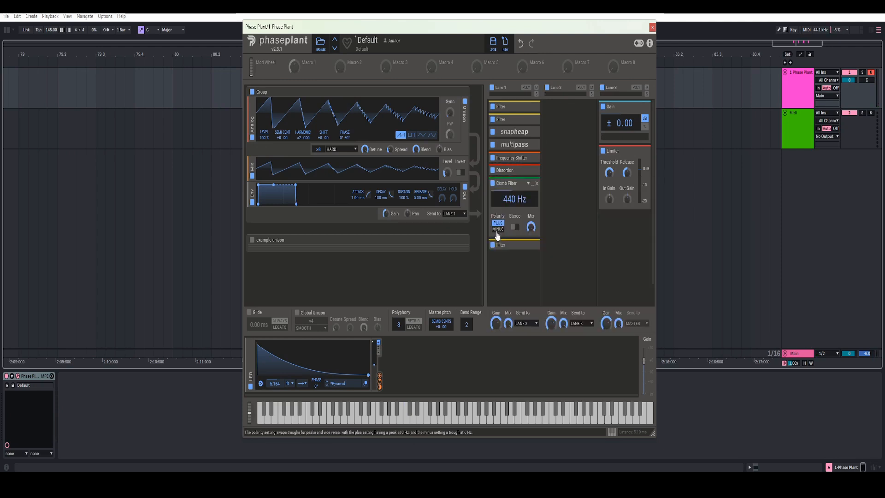
left_click_drag(514, 199, 515, 192)
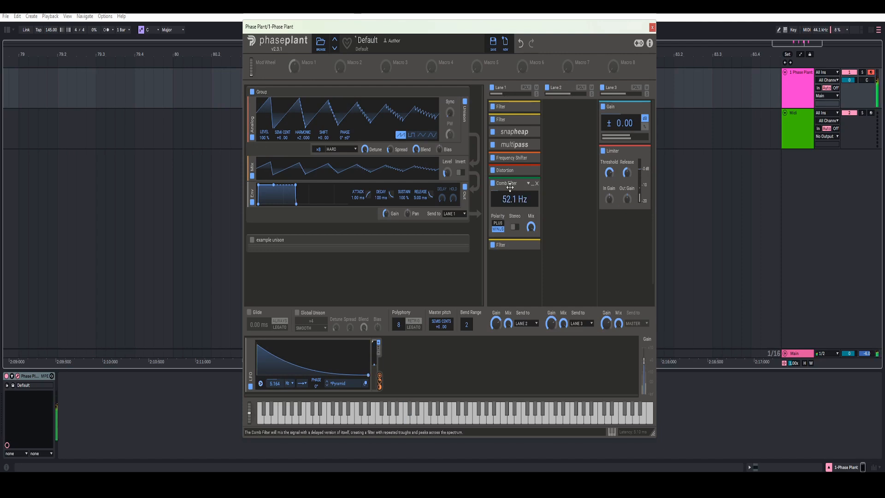
- Move the Comb Filter above the Frequency Shifter and route the LFO to its cutoff, retuned to about 93.6 Hz
left_click_drag(507, 183, 510, 157)
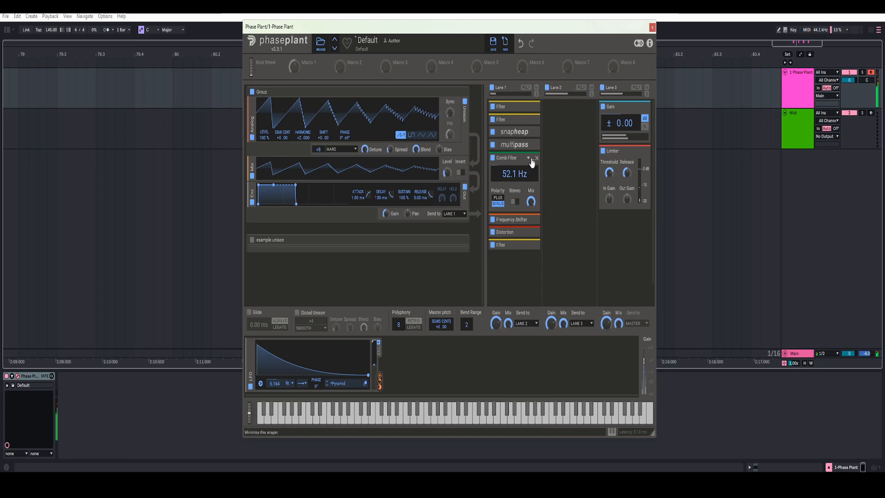
mouse_move(516, 174)
left_mouse_down()
mouse_move(516, 156)
mouse_move(515, 203)
mouse_move(516, 180)
left_mouse_up()
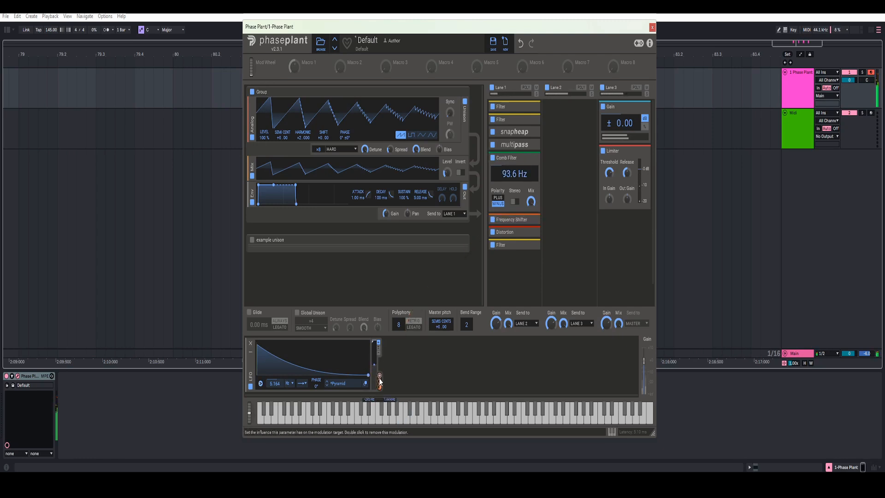
left_click_drag(379, 378, 512, 180)
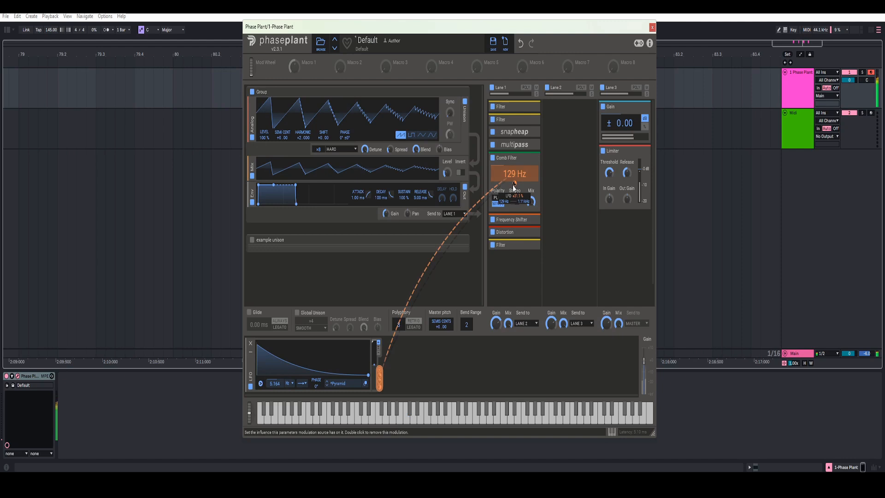
- Add a second Frequency Shifter at the end of Lane 1 and set its shift to 79.0 Hz
left_click(516, 265)
left_click(530, 257)
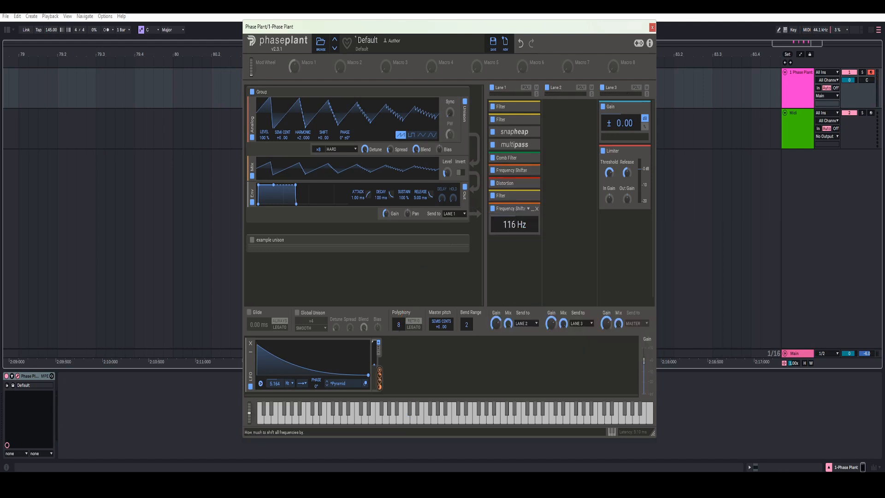
left_click_drag(514, 224, 515, 215)
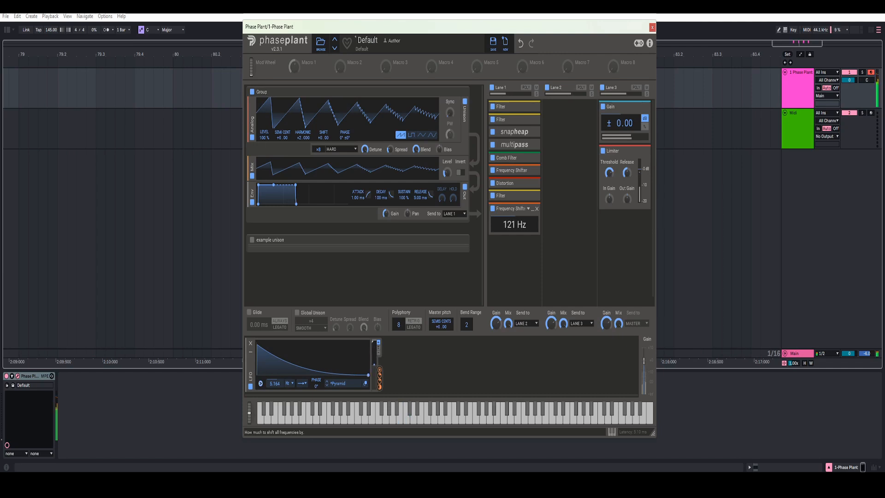
- Place the Comb Filter first in Lane 1 with a 1.35 kHz cutoff and switch the Analog oscillator to a square wave
left_click_drag(507, 157, 519, 107)
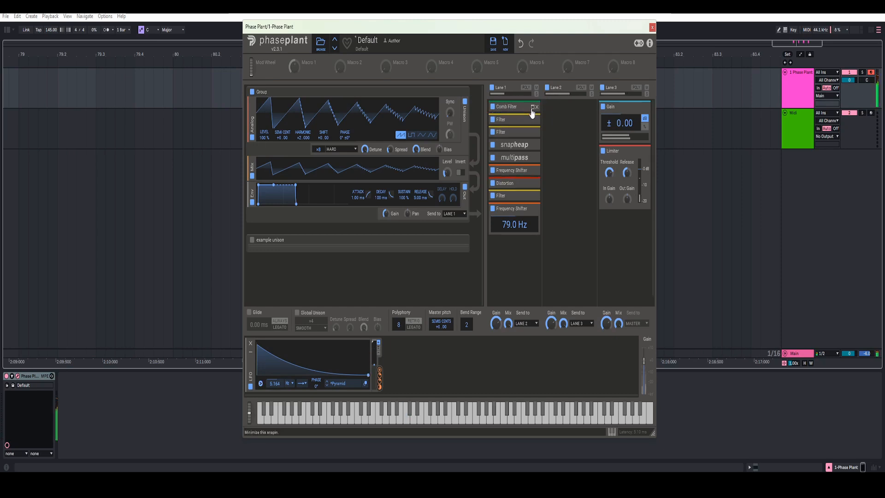
left_click(532, 108)
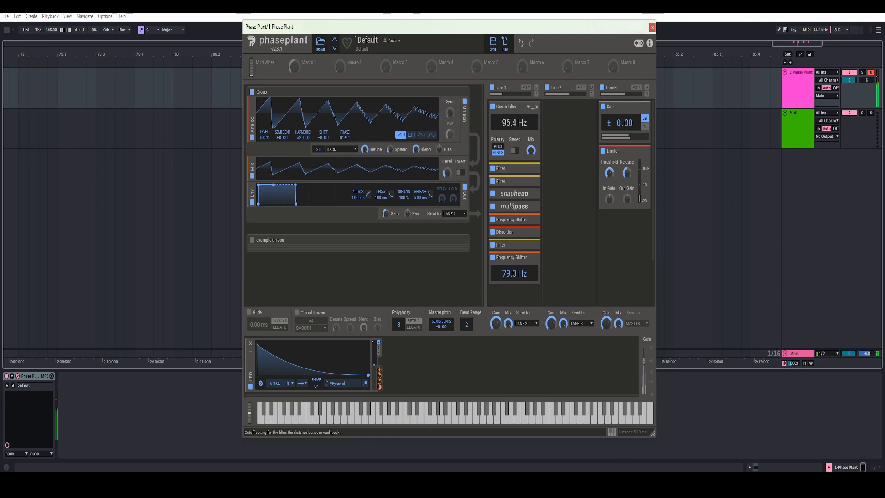
left_click_drag(513, 124, 514, 105)
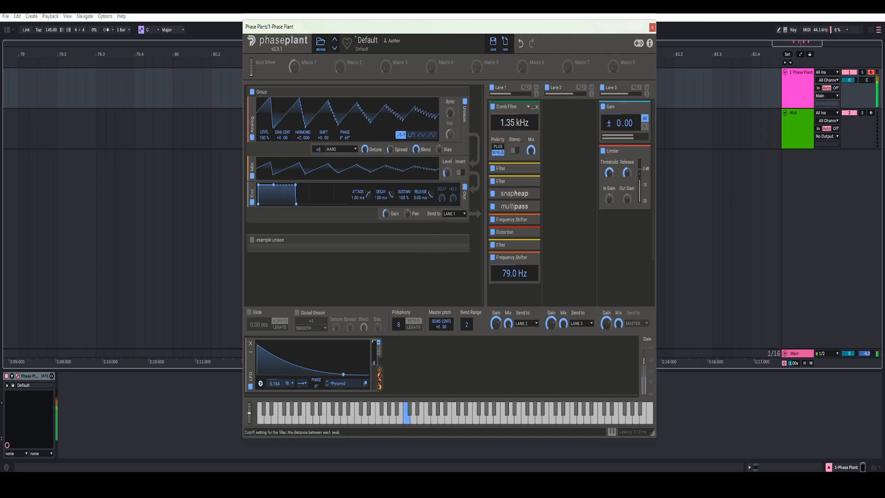
left_click(412, 135)
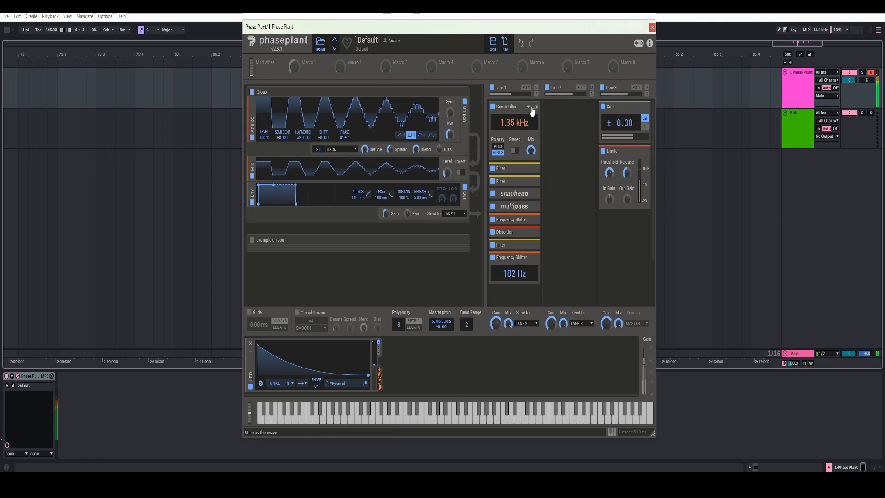
- Add a high-pass Filter at the end of Lane 1 and set the last Frequency Shifter to 242 Hz
left_click(531, 110)
left_click(510, 242)
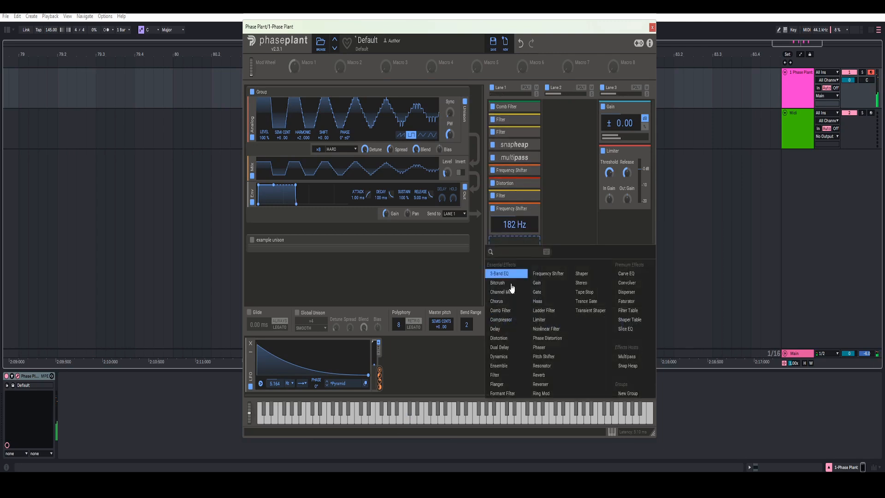
left_click(506, 374)
left_click_drag(501, 287, 498, 287)
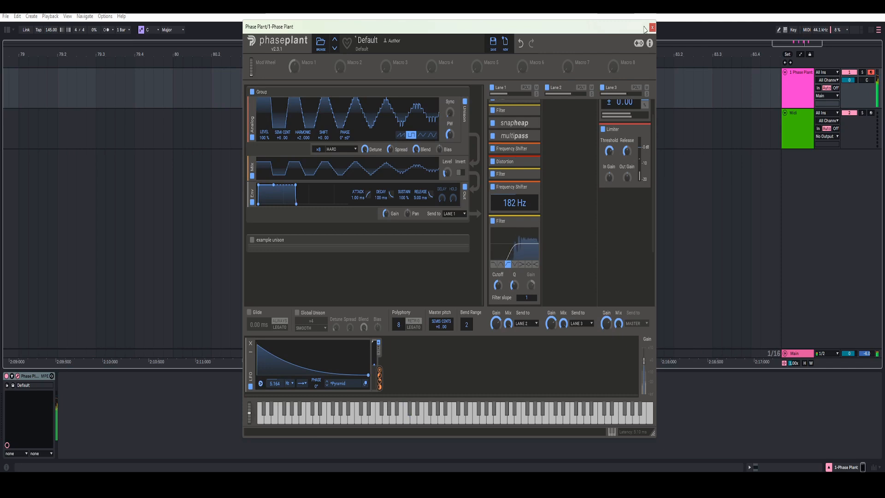
left_click_drag(510, 206, 510, 198)
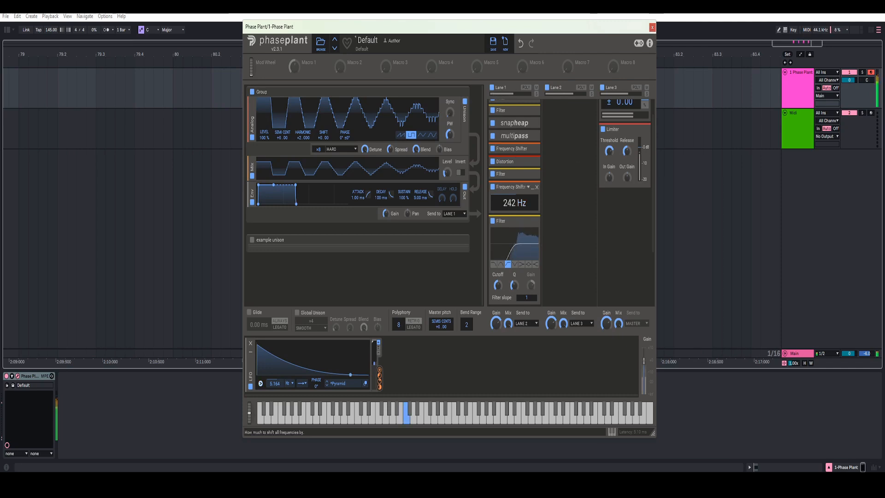
- Close the Phase Plant window and play the arrangement from 81.1.1
left_click(652, 28)
left_click(337, 142)
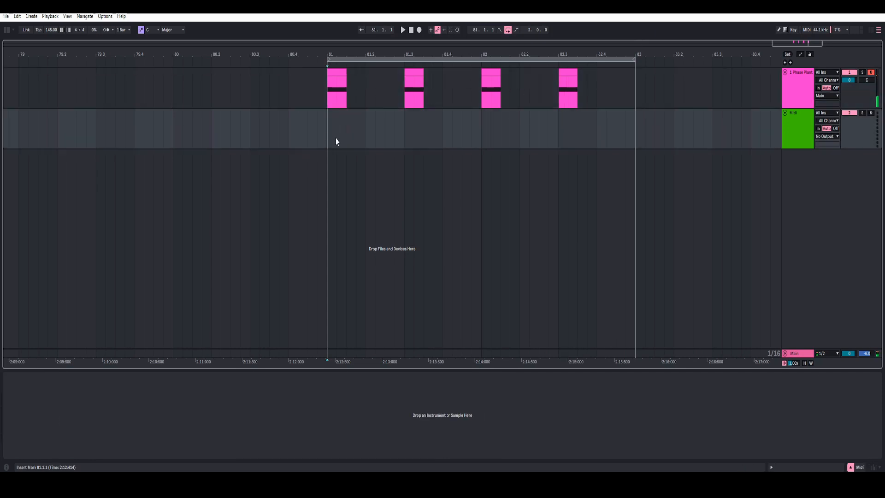
scroll(331, 59, "up", 3)
key("space")
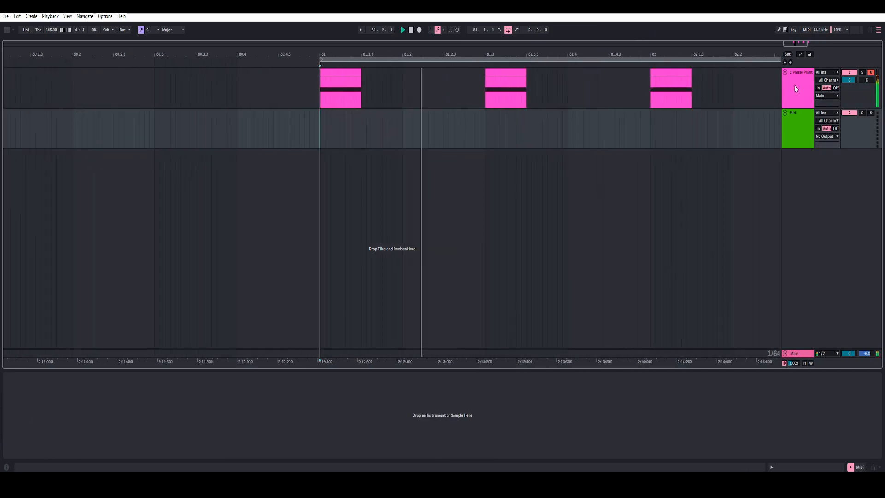
- Rename the Phase Plant track to filler
left_click(785, 95)
right_click(785, 95)
left_click(810, 130)
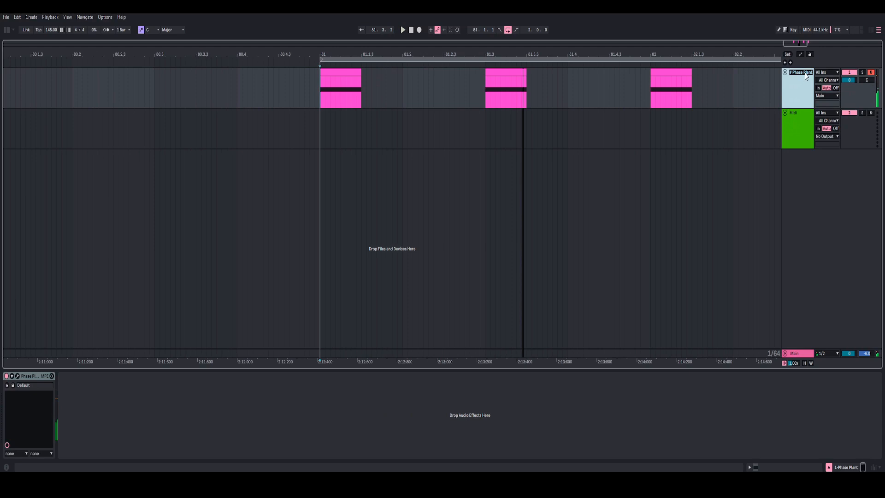
type("filler")
key("Return")
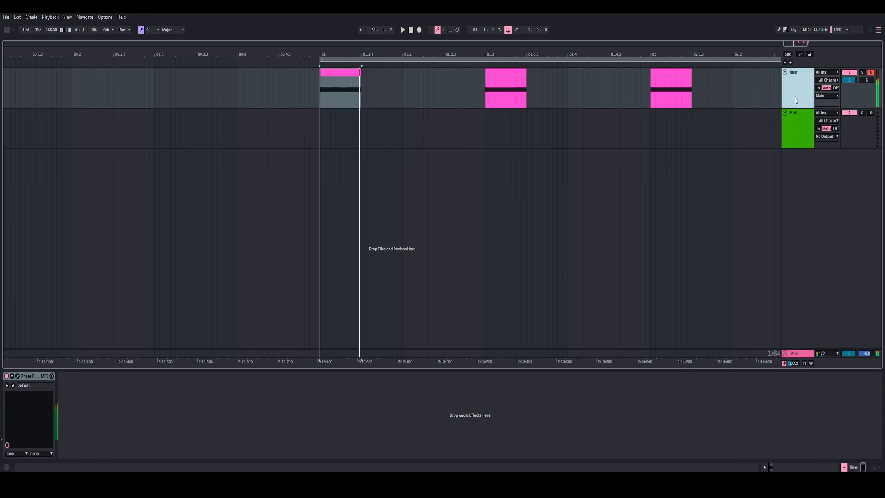
- Insert an audio track below the Midi track and turn off the arrangement loop
right_click(802, 166)
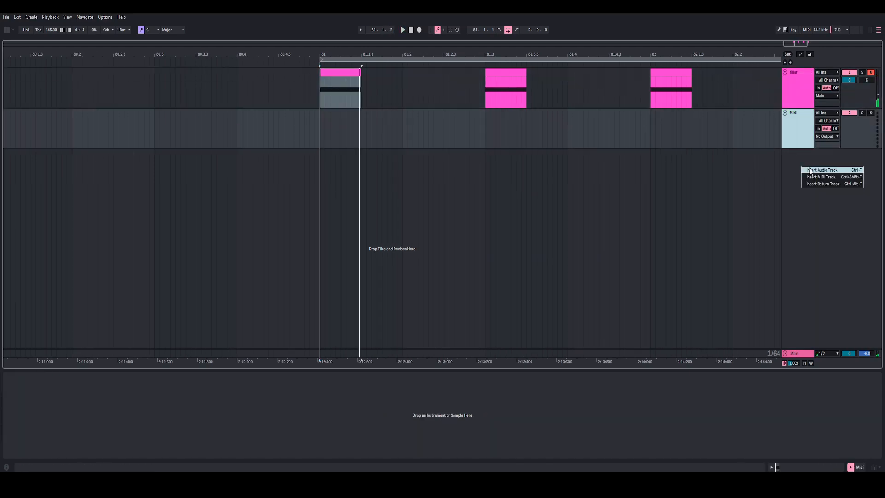
left_click(811, 170)
left_click(783, 120)
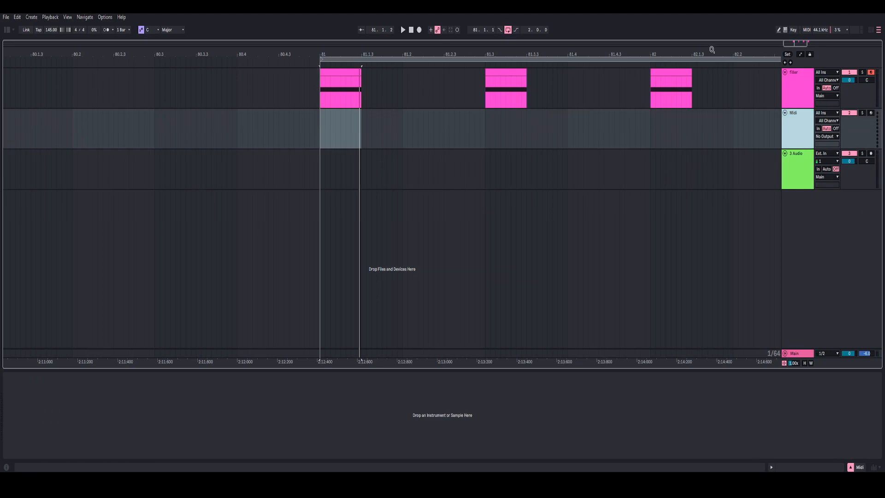
left_click_drag(712, 49, 506, 18)
right_click(473, 60)
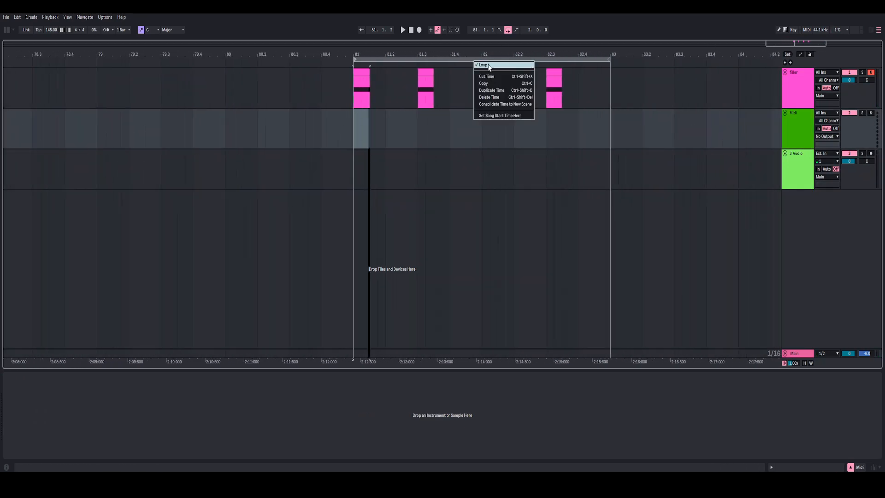
left_click(489, 65)
- Move the new audio track above the Midi track and set its input to Resampling
left_click_drag(793, 172, 801, 119)
left_click(827, 113)
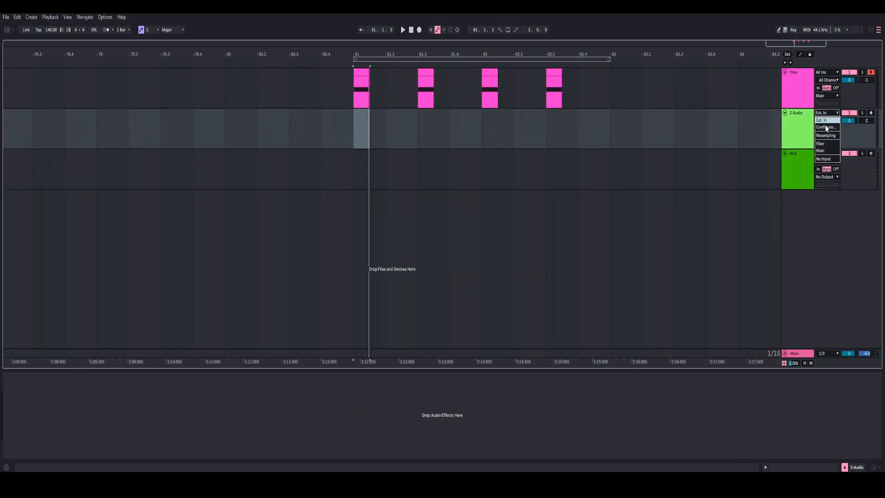
left_click(825, 135)
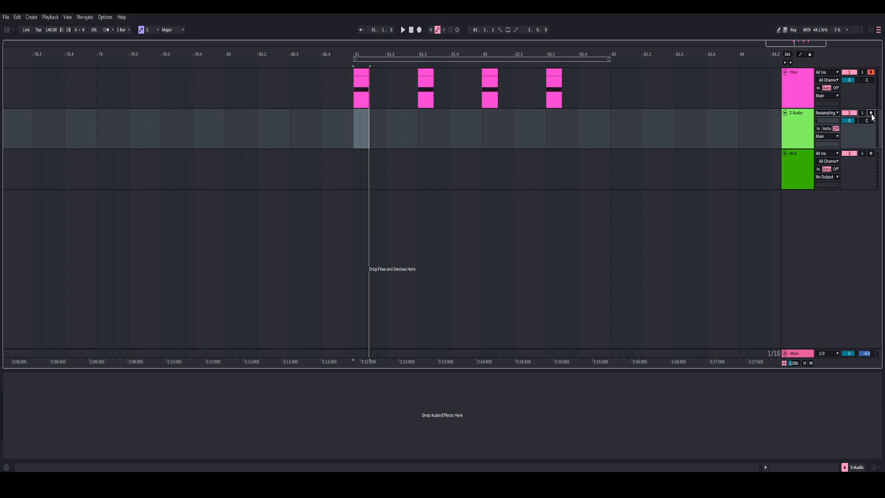
- Arm the audio track and record the filler sound onto it from 81.1.1
left_click(353, 133)
left_click(419, 30)
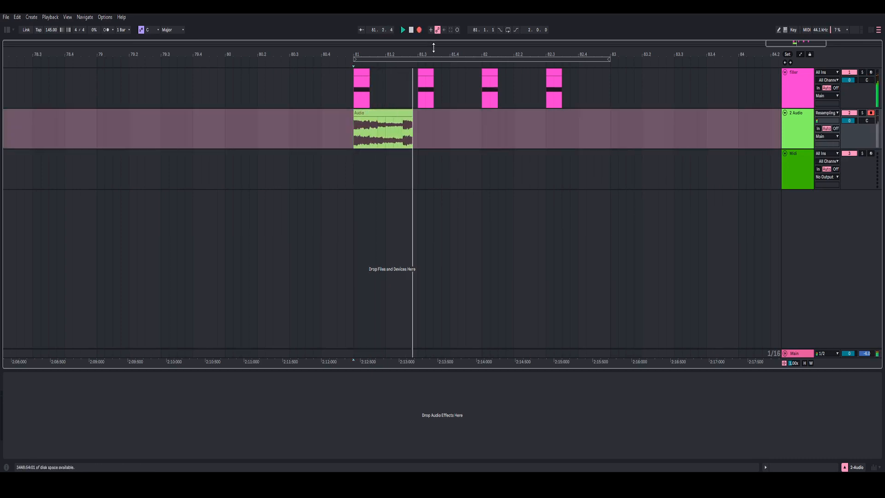
key("space")
- Reduce the recording to a clip from 83.1.1 to 83.3.1 with a long fade-out and play it
left_click_drag(481, 113, 629, 137)
left_click_drag(632, 51, 363, 121)
key("space")
key("space")
key("space")
key("space")
key("space")
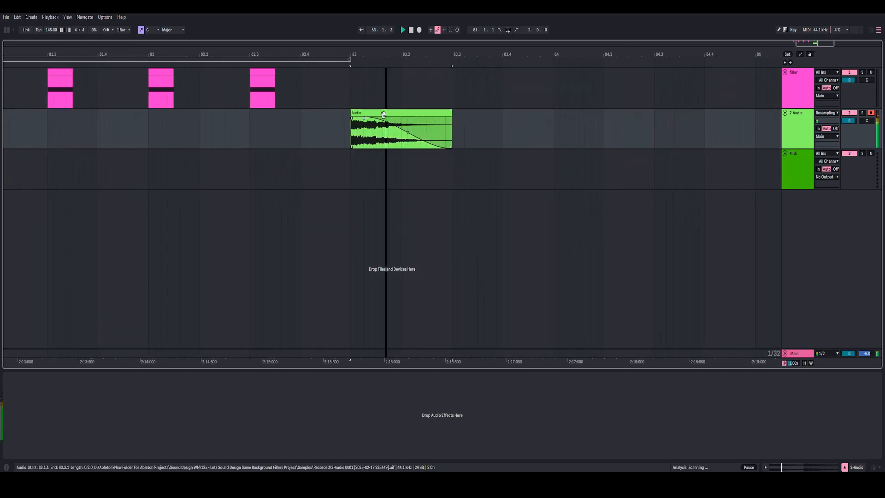
- Audition the recorded clip, open its sample view and turn off Warp
left_click(383, 115)
key("space")
key("space")
key("space")
key("space")
key("space")
left_click(799, 466)
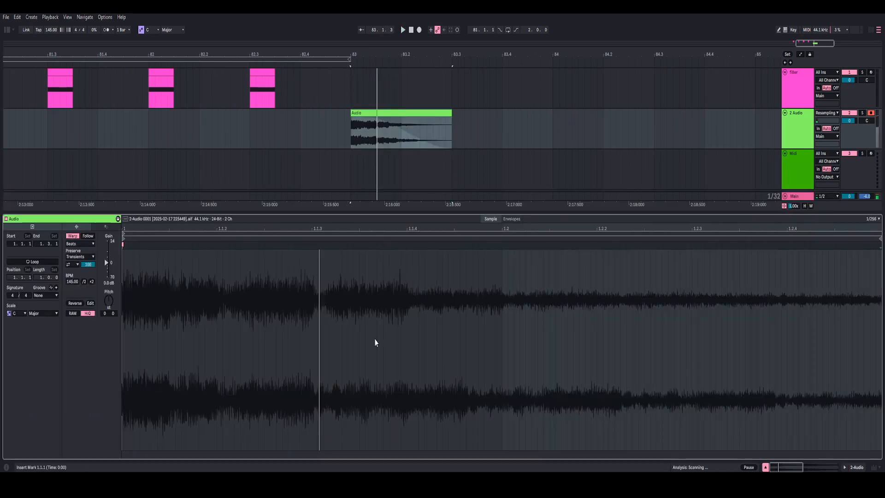
left_click(73, 236)
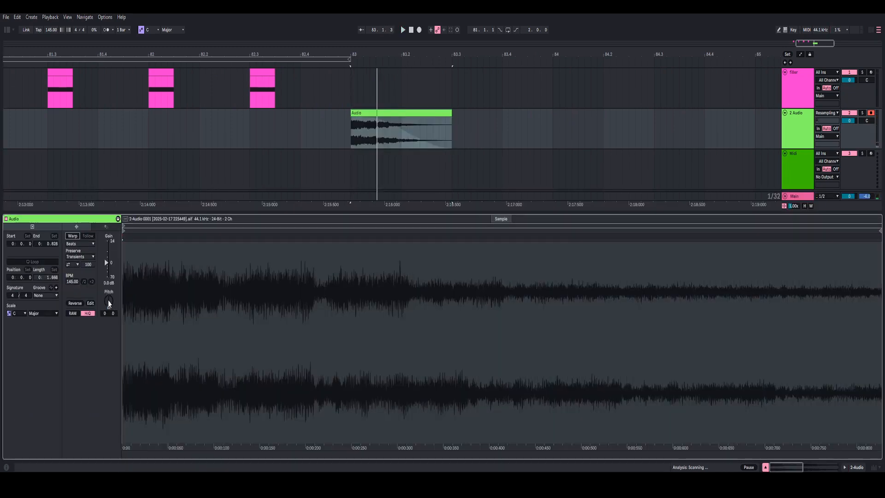
- Try a different pitch on the recorded clip while auditioning it and reset the transposition to 0
key("space")
mouse_move(109, 301)
left_mouse_down()
mouse_move(108, 291)
mouse_move(108, 310)
mouse_move(109, 293)
left_mouse_up()
key("space")
key("space")
key("space")
key("space")
key("space")
key("space")
double_click(108, 301)
key("space")
key("space")
- Add a short fade-in at the start of the recorded clip
left_click(369, 113)
key("space")
key("space")
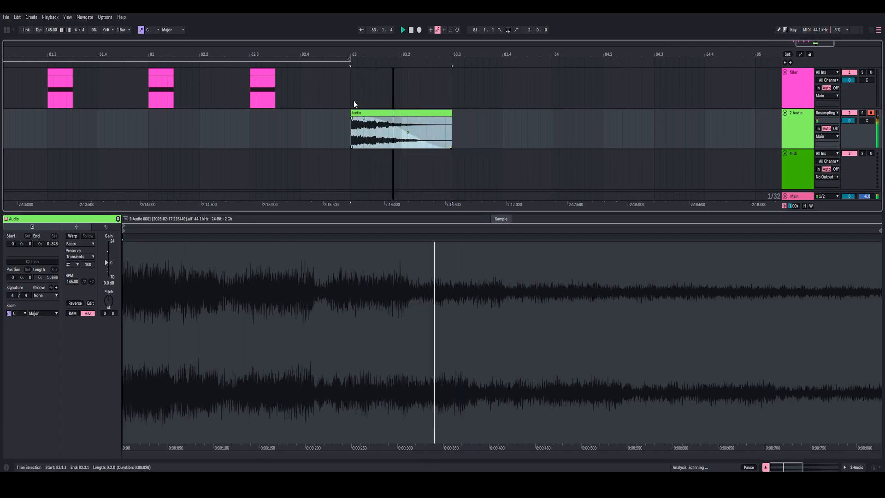
scroll(354, 104, "up", 3)
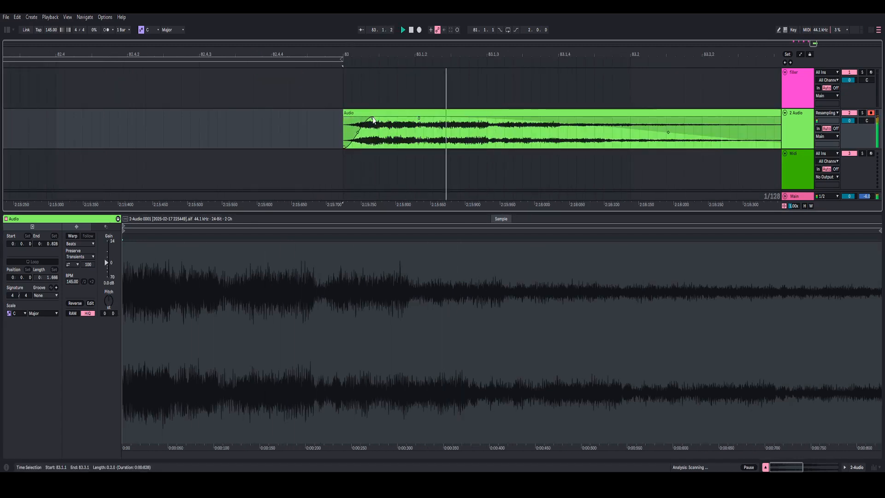
left_click_drag(373, 119, 379, 119)
- Audition the recorded clip several times from its start to check the fade-in
key("space")
key("space")
key("space")
key("space")
key("space")
left_click_drag(389, 54, 322, 21)
left_click(362, 113)
key("space")
key("space")
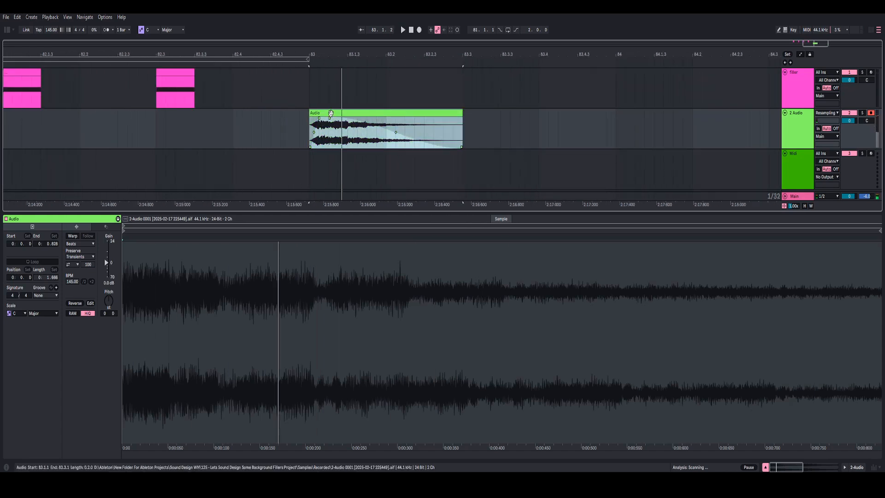
- Duplicate the recorded audio clip three times in a row and consolidate the four clips into one
key("ctrl+d")
key("ctrl+d")
key("ctrl+d")
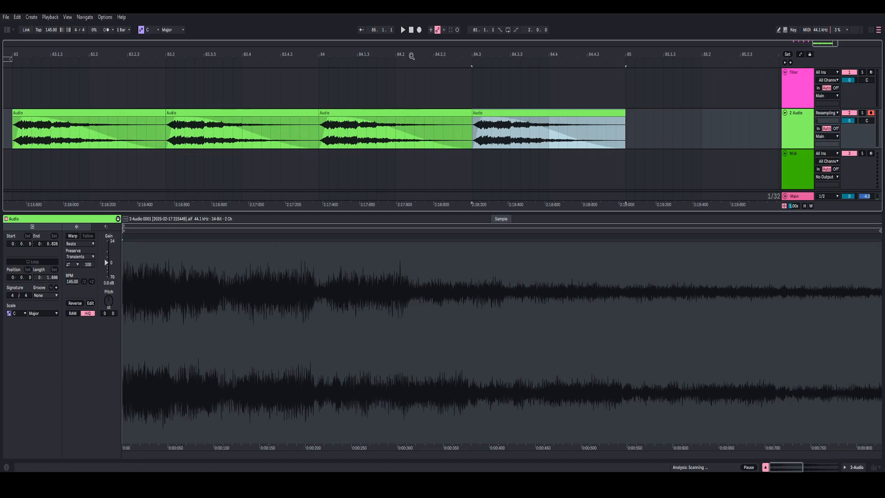
scroll(502, 110, "down", 3)
left_click(483, 112)
left_click(553, 113, "shift")
right_click(554, 112)
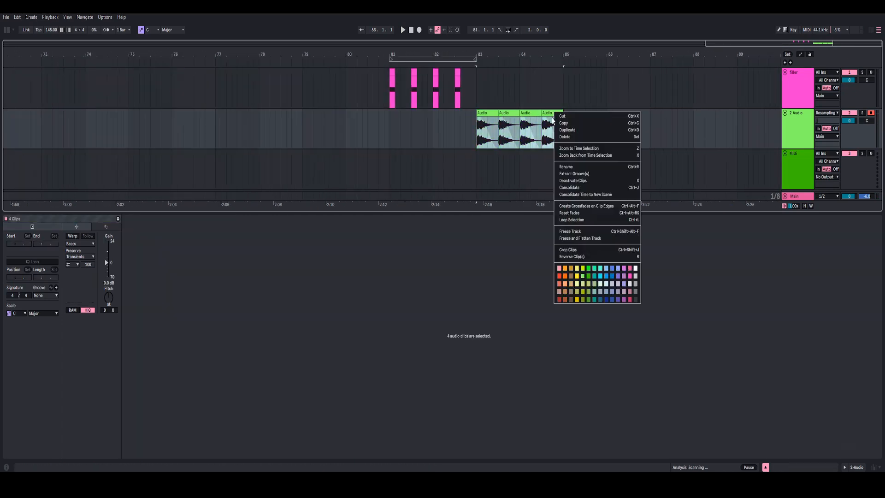
left_click(567, 190)
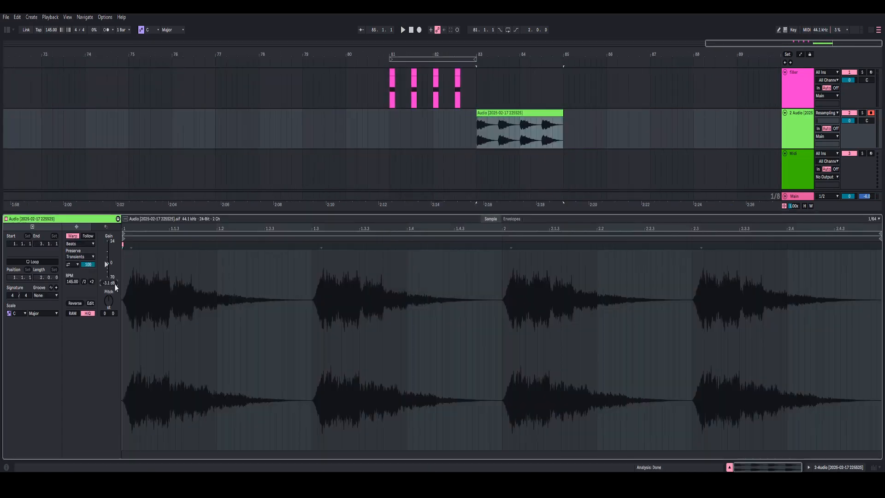
- Audition the consolidated audio clip in the arrangement
key("space")
left_click(731, 467)
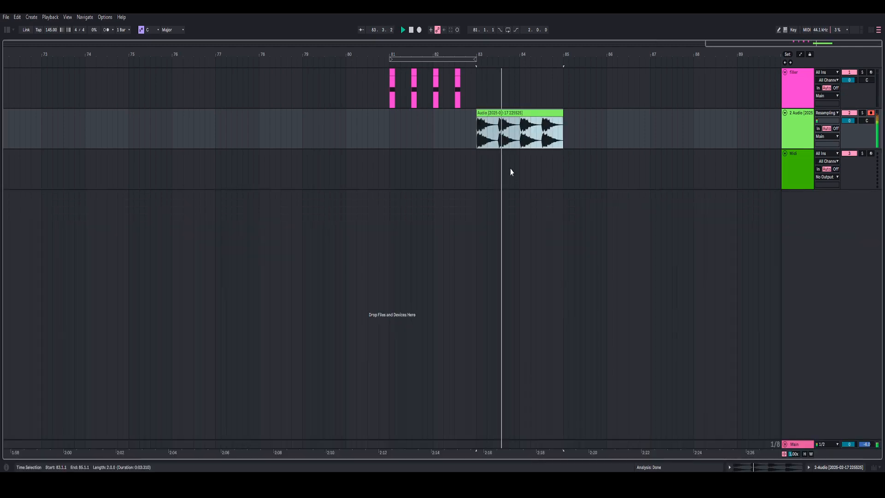
mouse_move(512, 54)
left_mouse_down()
mouse_move(451, 85)
mouse_move(496, 55)
left_mouse_up()
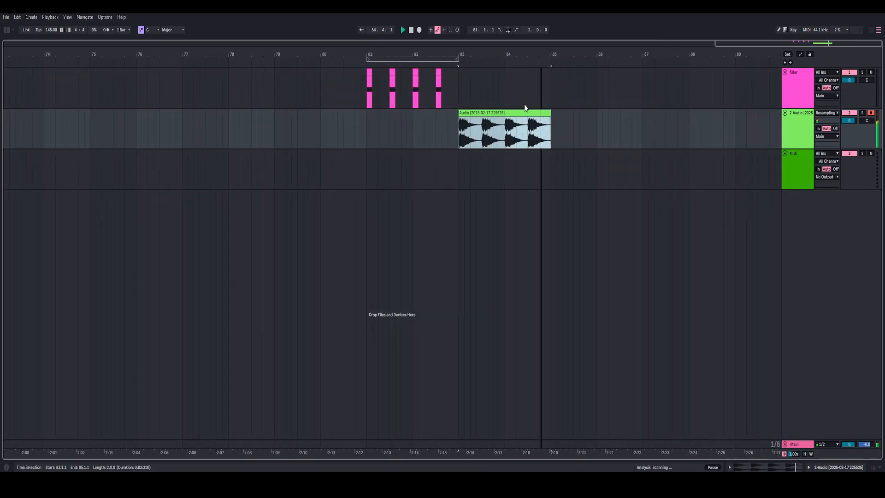
key("space")
key("space")
key("space")
left_click_drag(413, 52, 318, 51)
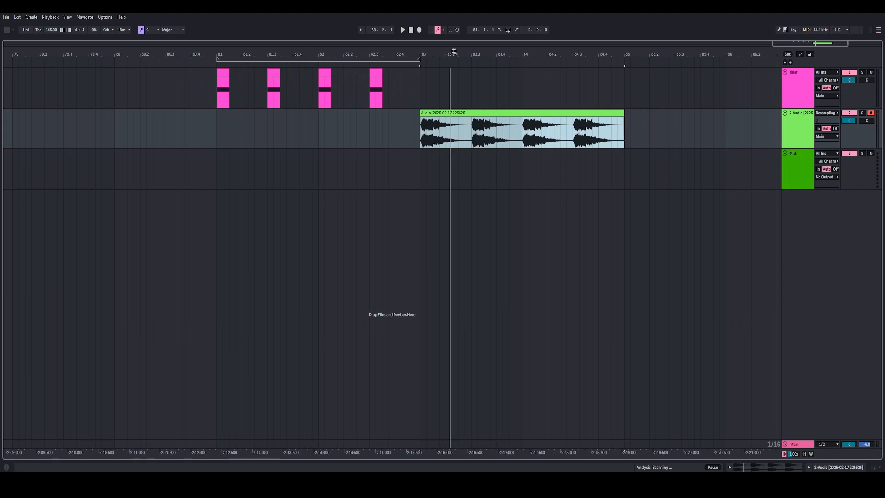
left_click_drag(453, 52, 523, 49)
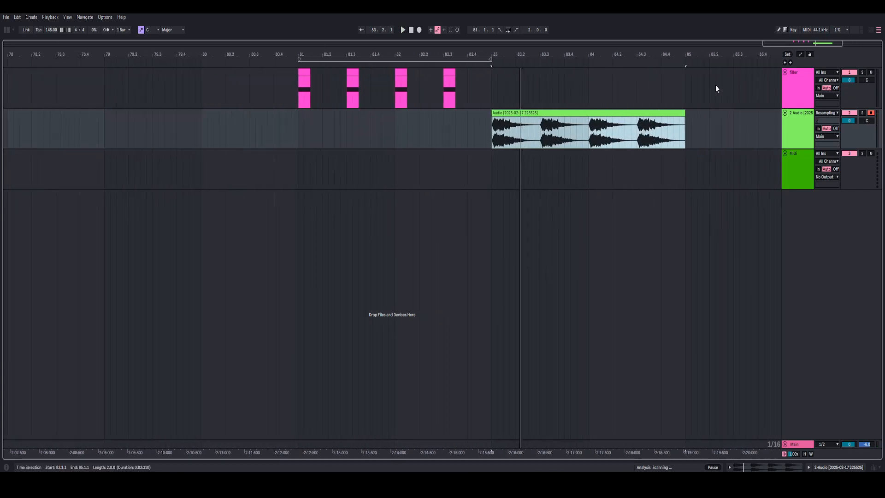
- Duplicate the filler MIDI track and shift the copied track's clips one beat later
right_click(800, 95)
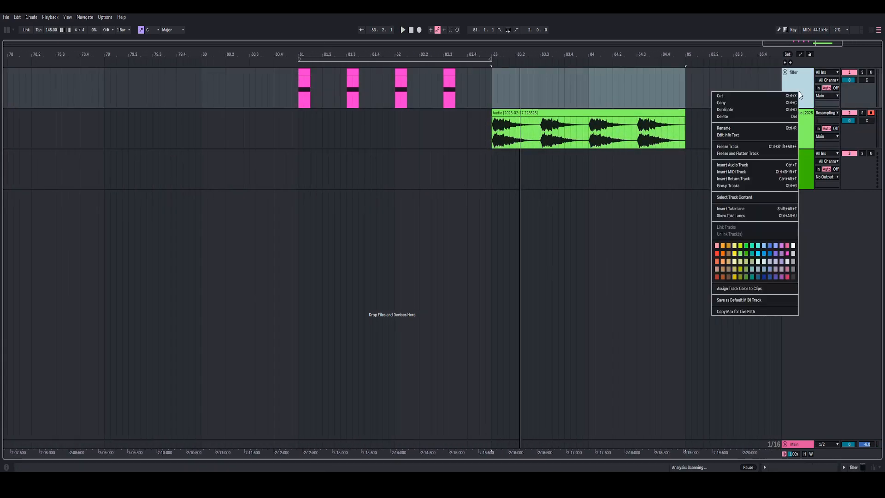
left_click(725, 109)
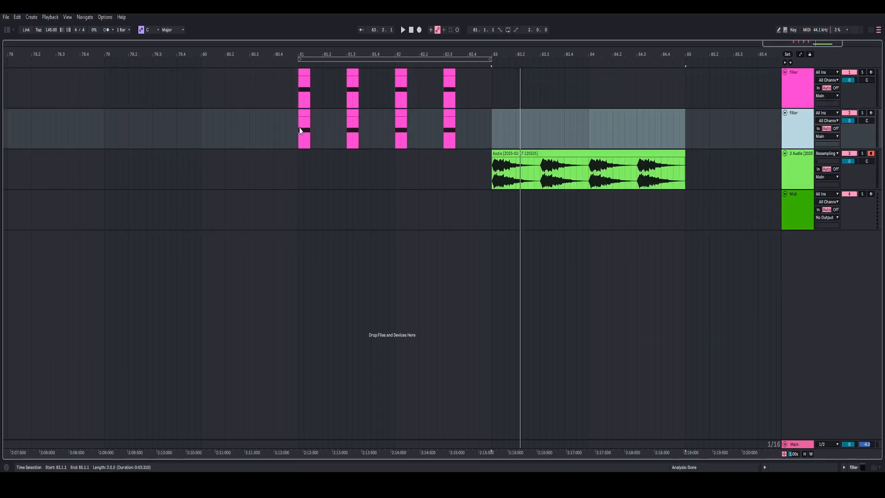
left_click_drag(300, 131, 328, 115)
left_click(299, 129)
- Move the consolidated audio clip later in the arrangement, so it starts at bar 85
left_click_drag(320, 54, 225, 51)
left_click_drag(402, 159, 554, 166)
left_click_drag(225, 54, 226, 69)
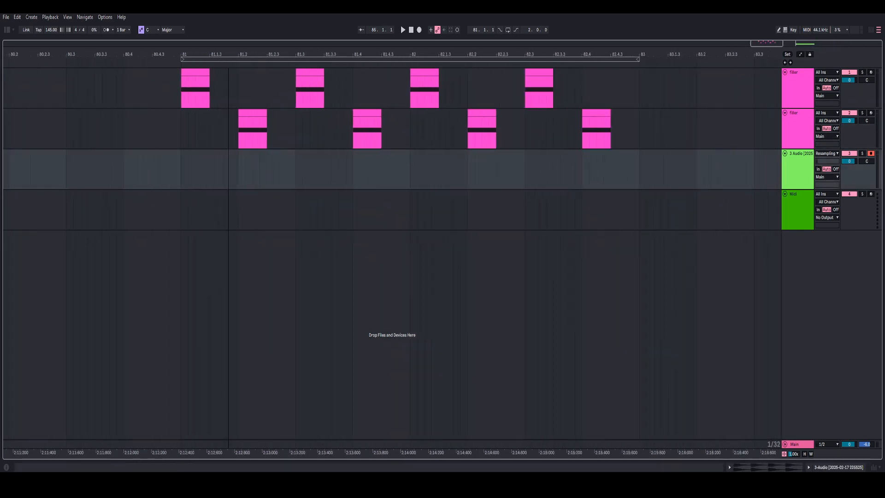
- Shorten the first clip on the second filler track to a sixteenth note and delete the three clips after it
left_click_drag(268, 121, 253, 114)
left_click_drag(335, 137, 641, 130)
key("Delete")
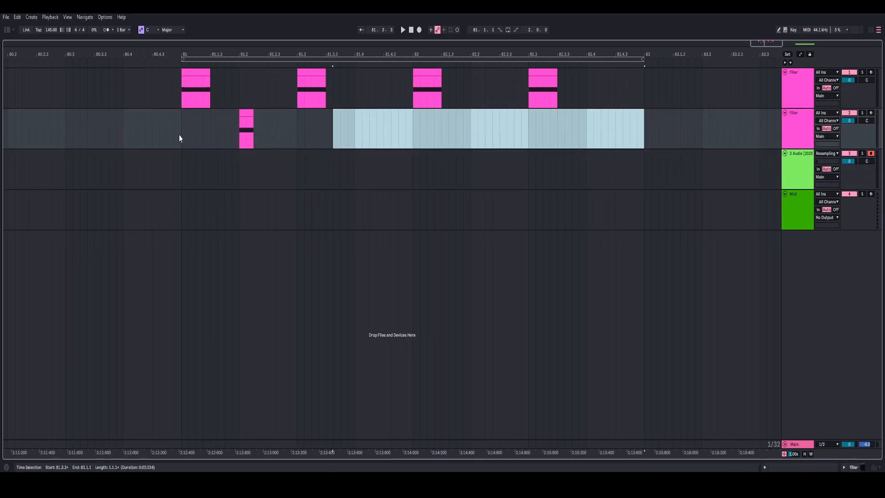
- Duplicate the second filler track's half-bar section with the shortened clip on beat 2 three times
left_click_drag(180, 138, 300, 135)
key("ctrl+d")
key("ctrl+d")
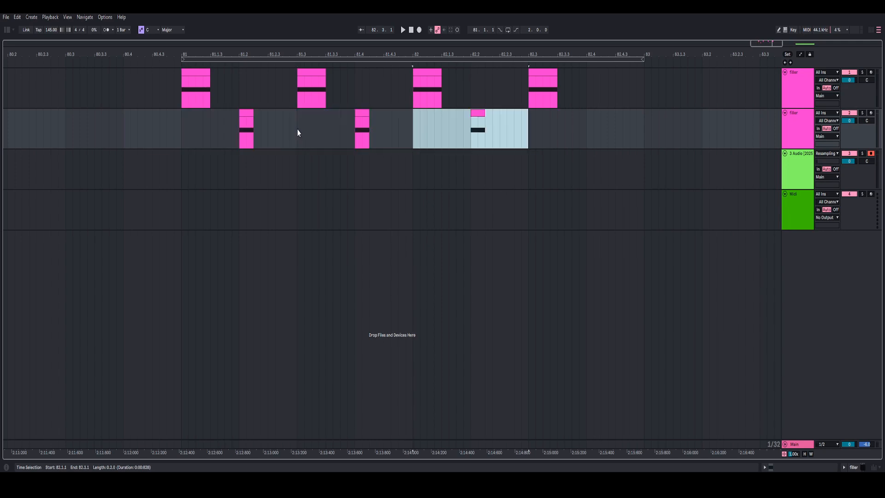
key("ctrl+d")
- Raise the lower Frequency Shifter in the second filler track's Phase Plant to 384 Hz while auditioning both tracks
left_click(240, 118)
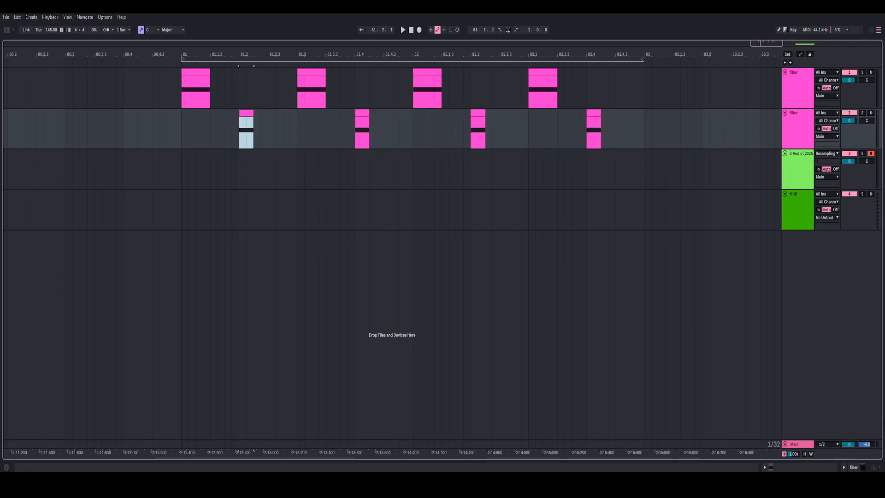
left_click(854, 467)
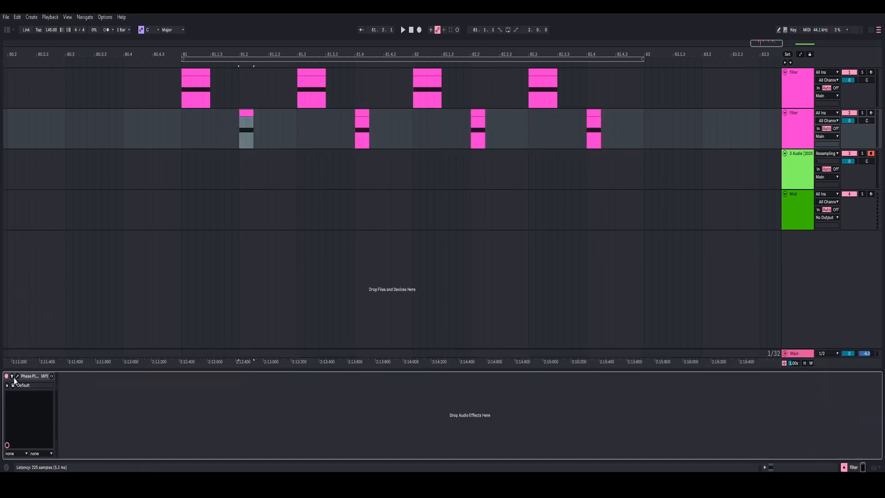
left_click(18, 376)
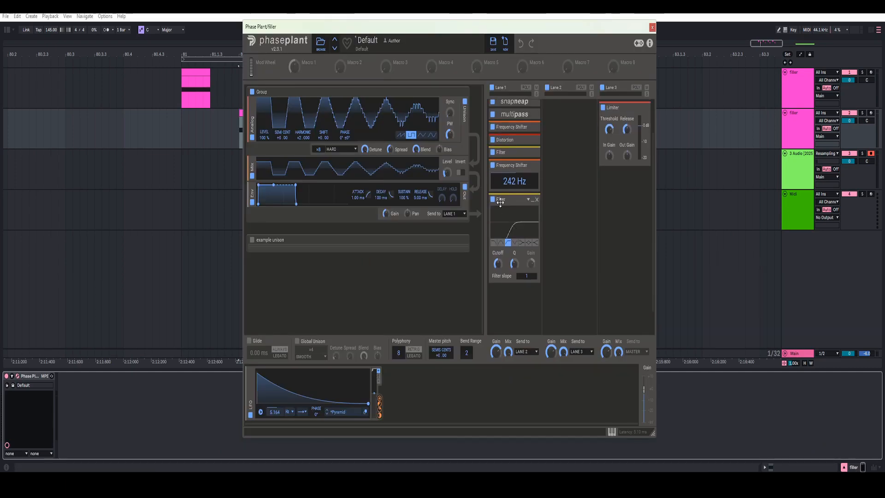
left_click(179, 127)
key("space")
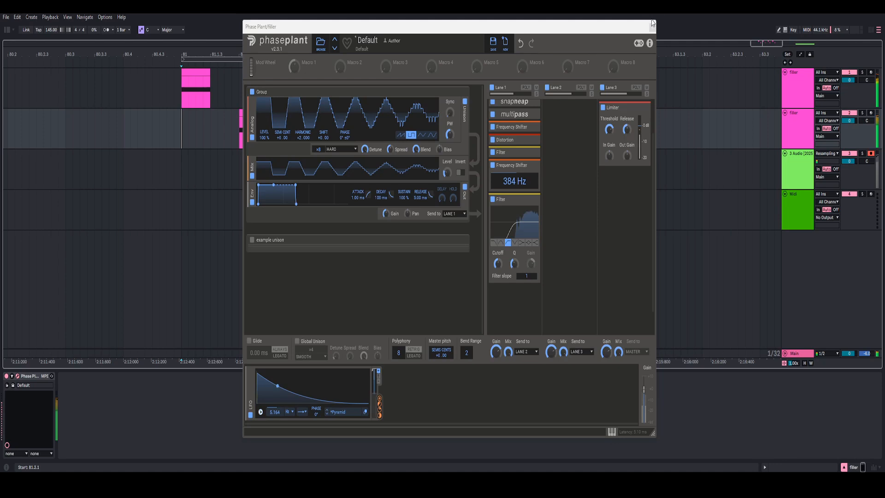
left_click(652, 26)
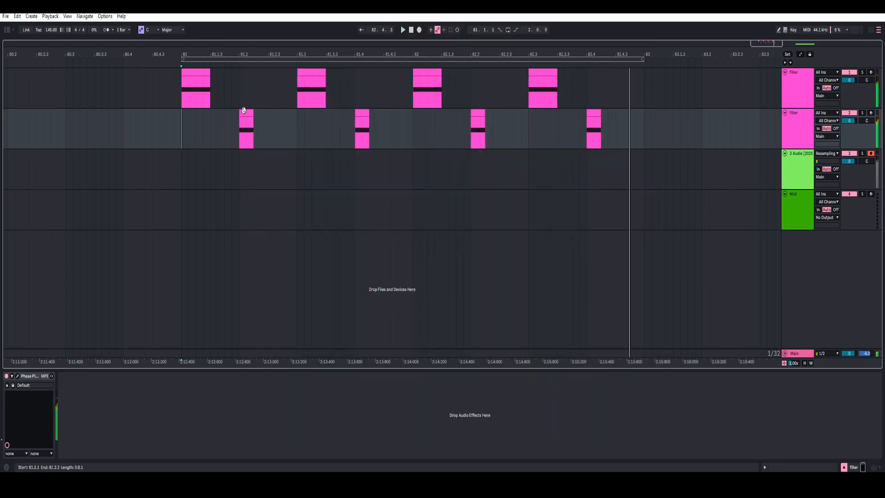
- Move the second filler track's first clip to 81.2.3 and delete the other three clips
left_click(243, 111)
left_click_drag(248, 113, 629, 131)
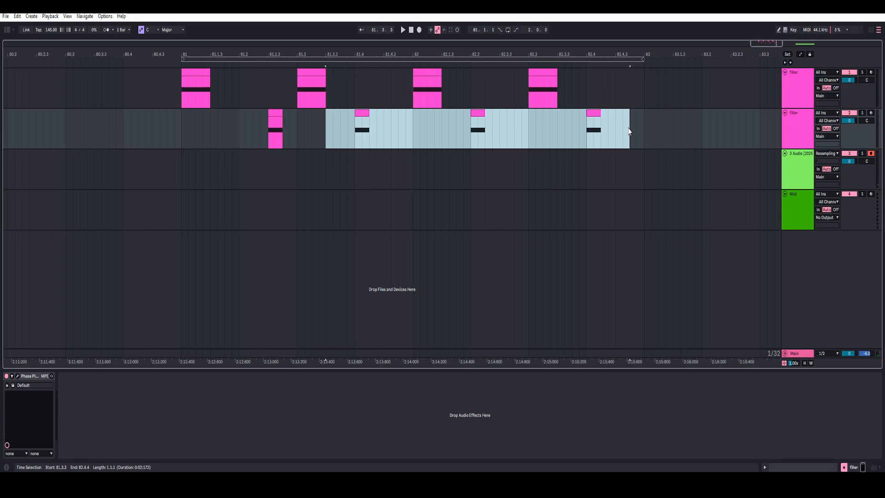
key("Delete")
- Duplicate the second filler track's section from 81.1.1 to 81.3.1 three times and audition the pattern
left_click_drag(181, 133, 297, 131)
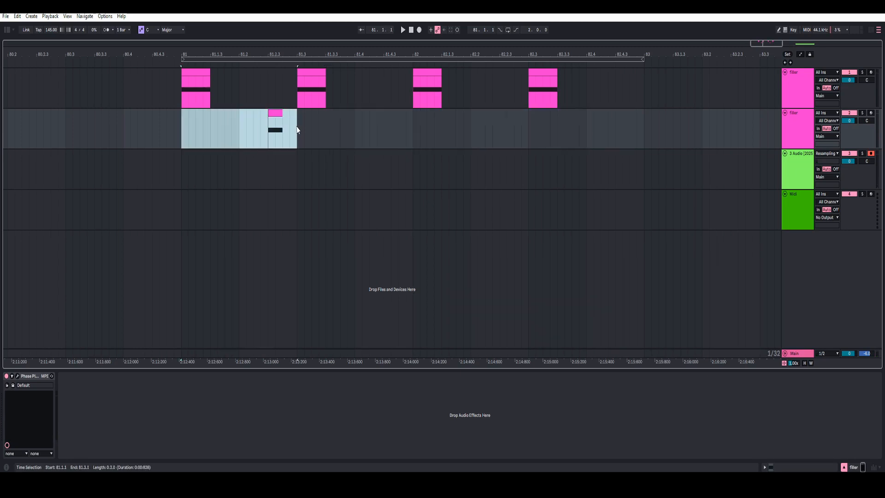
key("ctrl+d")
key("ctrl+d")
key("ctrl+d")
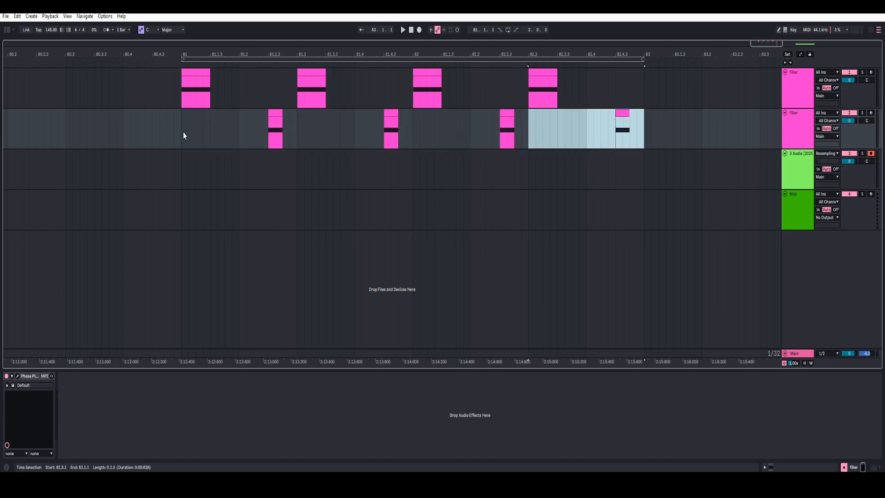
left_click(183, 135)
key("space")
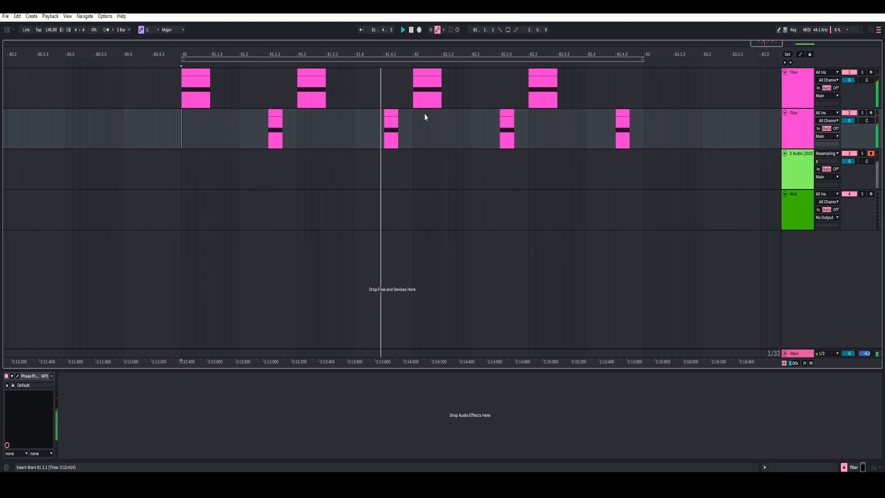
- Fine-tune the lower Frequency Shifter in the second filler track's Phase Plant around 400 Hz during playback
left_click(18, 377)
left_click(19, 377)
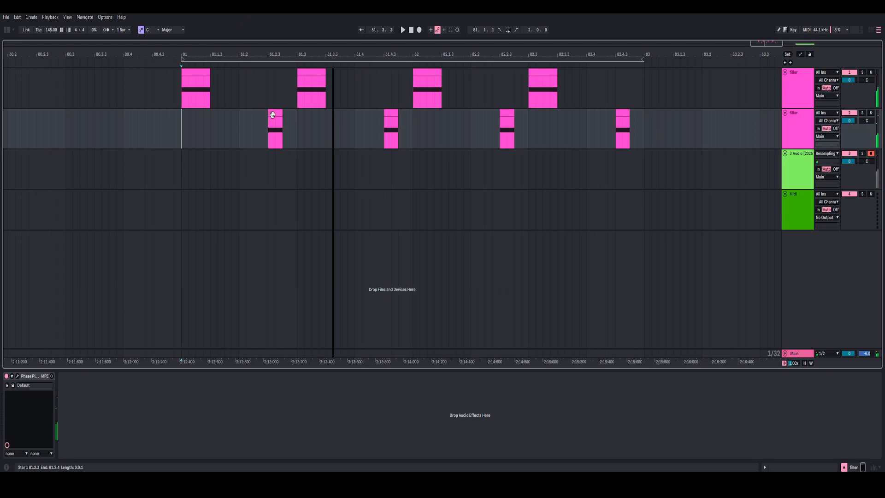
left_click(273, 115)
left_click(18, 377)
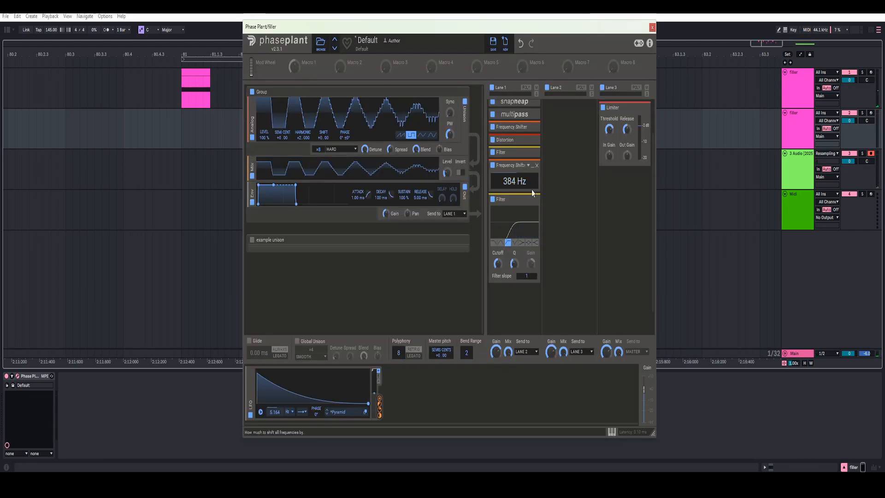
left_click_drag(517, 188, 515, 178)
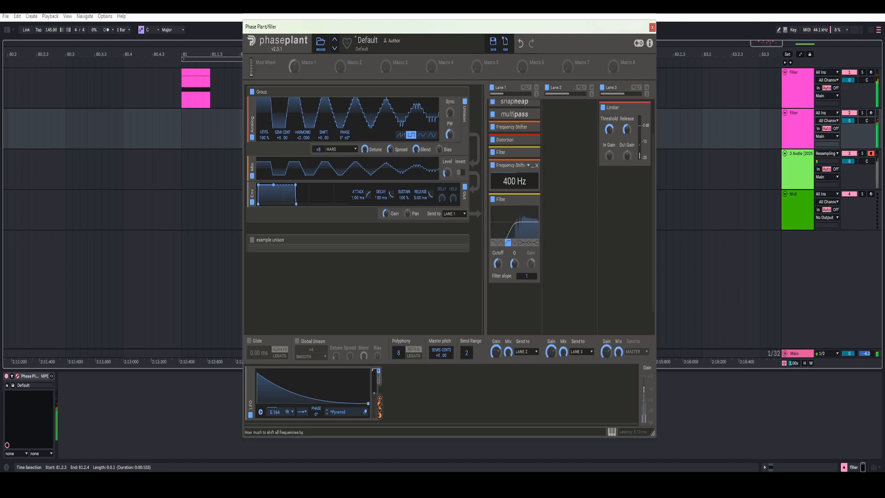
left_click_drag(515, 181, 515, 184)
left_click(652, 28)
- Group the two filler tracks and add an EQ Eight to the group
left_click(801, 95, "shift")
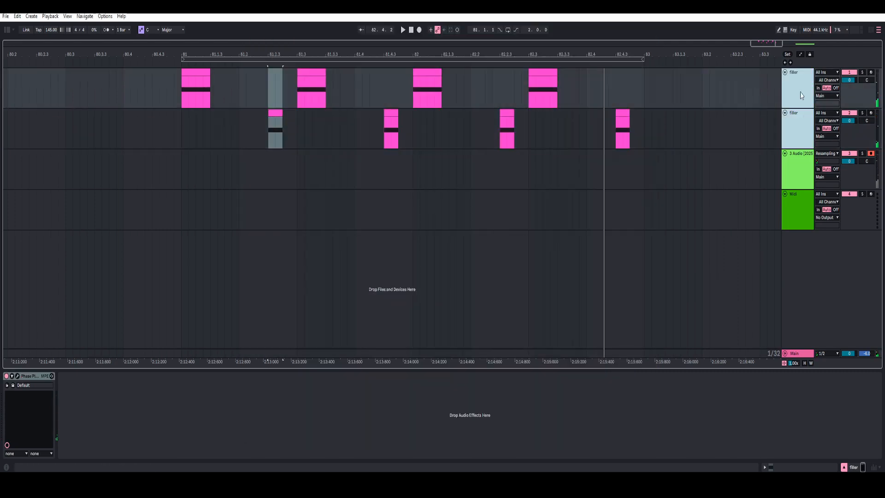
key("ctrl+g")
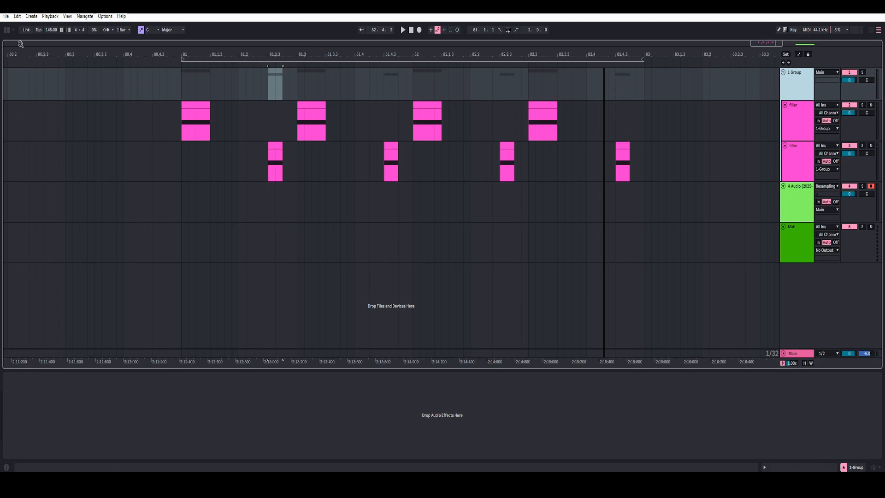
left_click(7, 30)
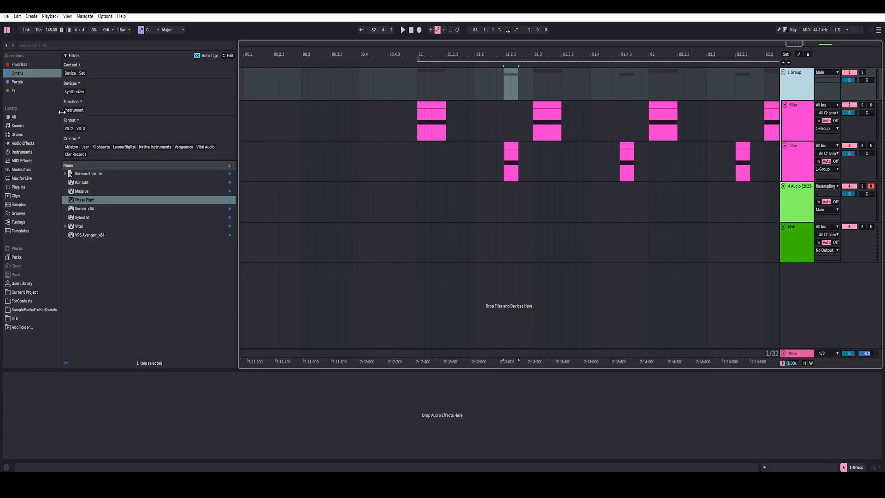
left_click(20, 143)
left_click(148, 73)
left_click_drag(83, 187, 34, 438)
- Set the EQ Eight's band 1 low cut to about 387 Hz and band 8 to a high cut at about 3.74 kHz
left_click(27, 454)
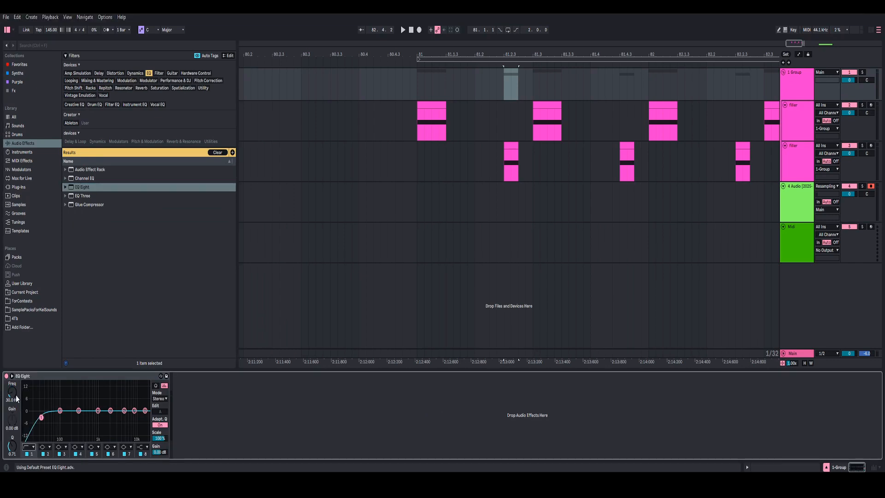
left_click(142, 448)
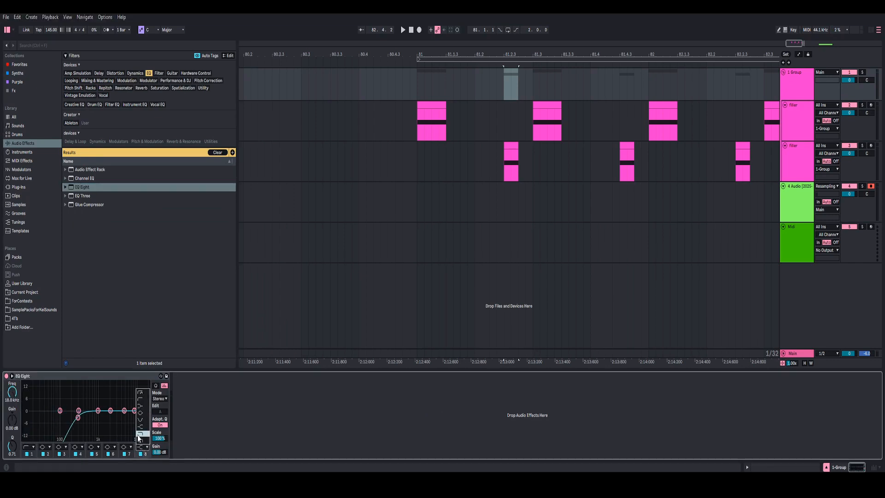
left_click(139, 436)
left_click_drag(12, 392, 12, 399)
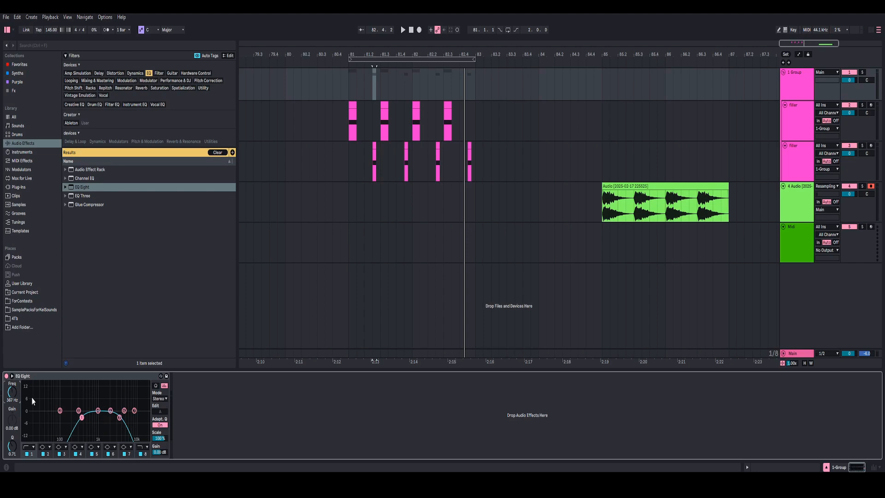
- Refine the EQ Eight's cuts while auditioning, raising the low cut and setting the high cut to about 4.48 kHz
key("space")
left_click(120, 417)
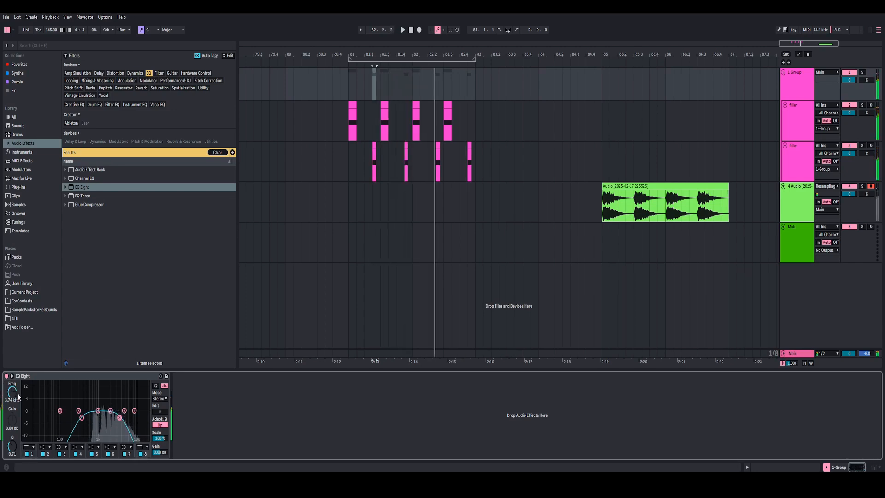
left_click_drag(18, 390, 18, 377)
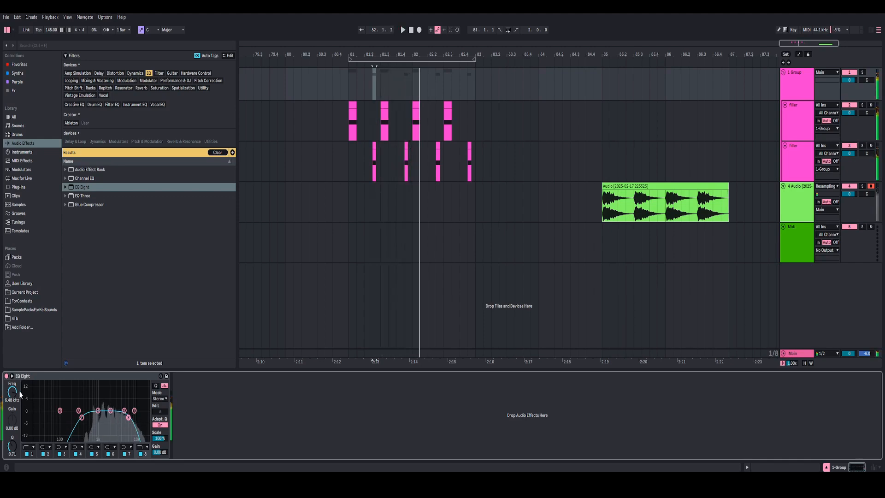
left_click_drag(62, 428, 118, 423)
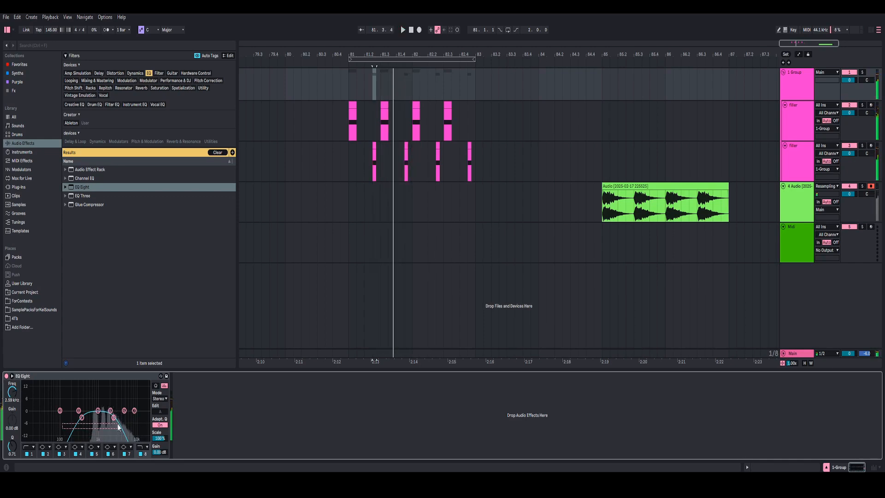
key("space")
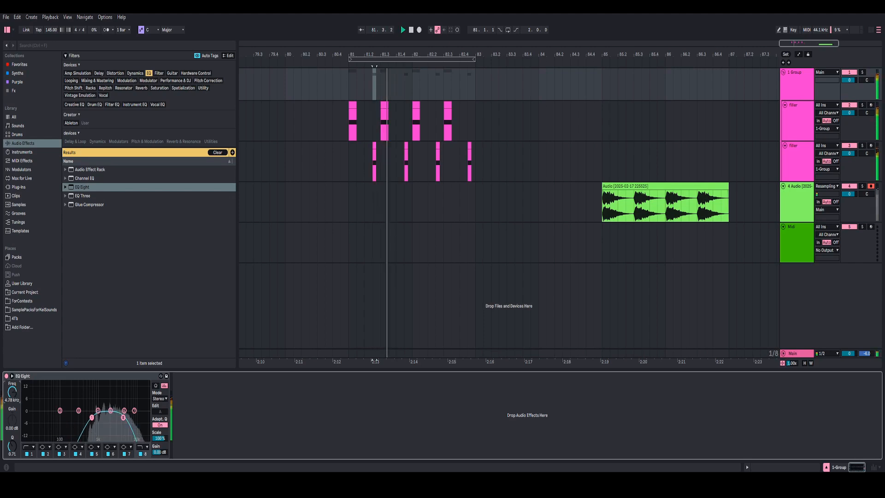
left_click_drag(123, 418, 123, 417)
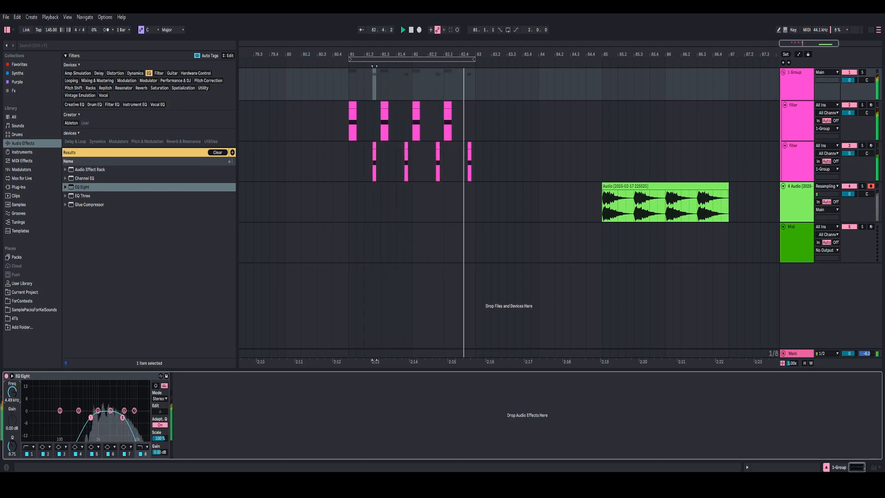
- Stop playback, show the SamplePacksForKelSounds folder in the browser, and place the insert marker at bar 81 on the resampling track
left_click(348, 201)
key("space")
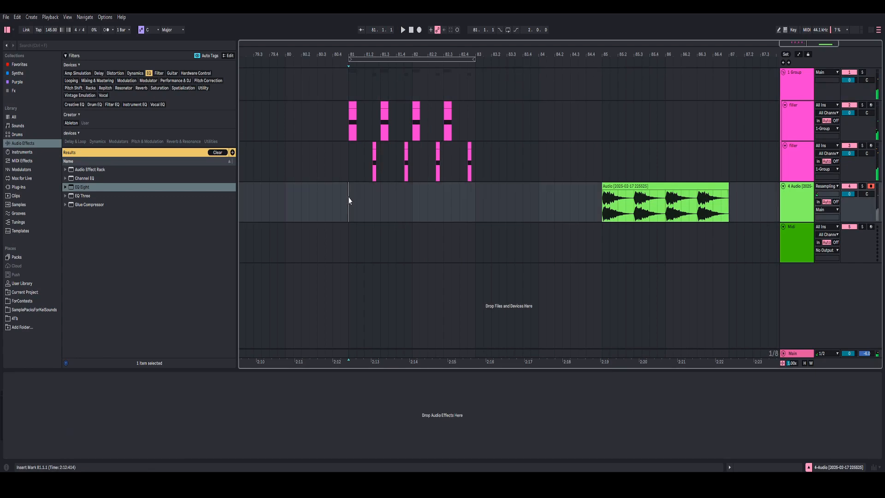
left_click(42, 310)
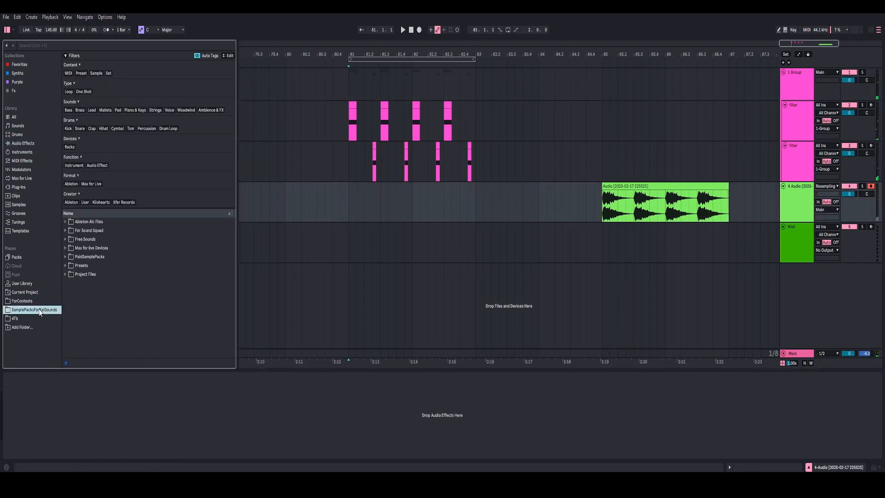
left_click(348, 193)
mouse_move(389, 53)
left_mouse_down()
mouse_move(389, 73)
mouse_move(389, 54)
left_mouse_up()
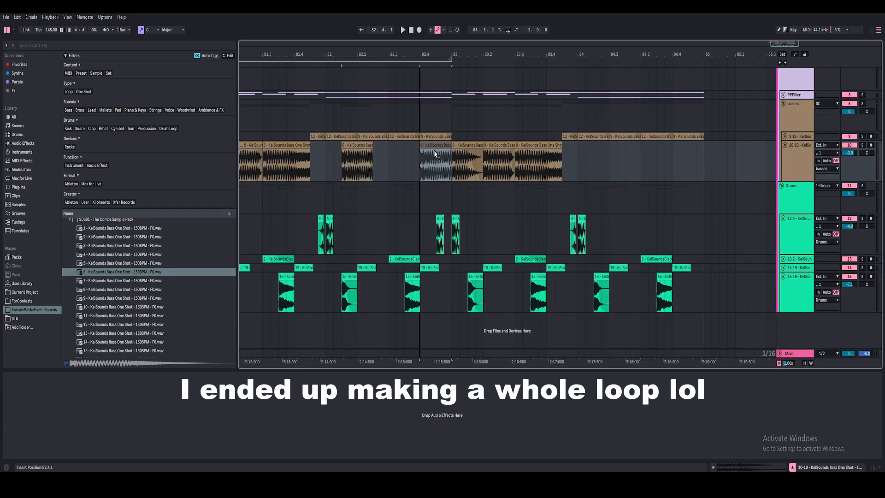
- Move the bass one-shot clip from 82.4 to bar 83 on the lower bass track and audition it from 82.3.4
left_click_drag(435, 151, 466, 152)
left_click(414, 159)
key("space")
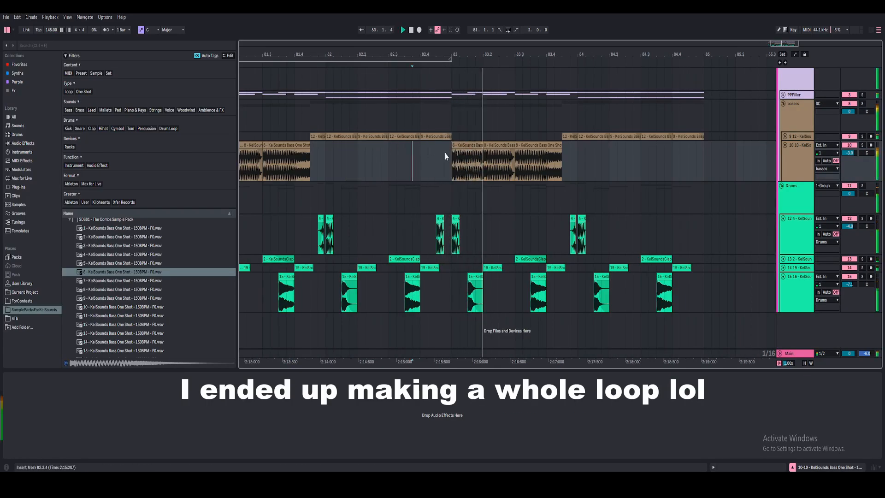
left_click(461, 154)
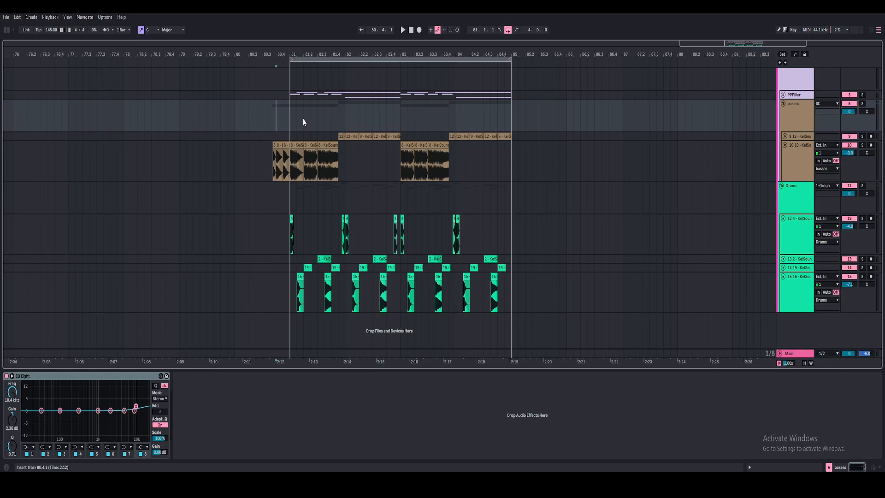
- Collapse the lower bass track and the basses group, and place the insert marker at 80.4 on the SC group
left_click_drag(321, 56, 296, 54)
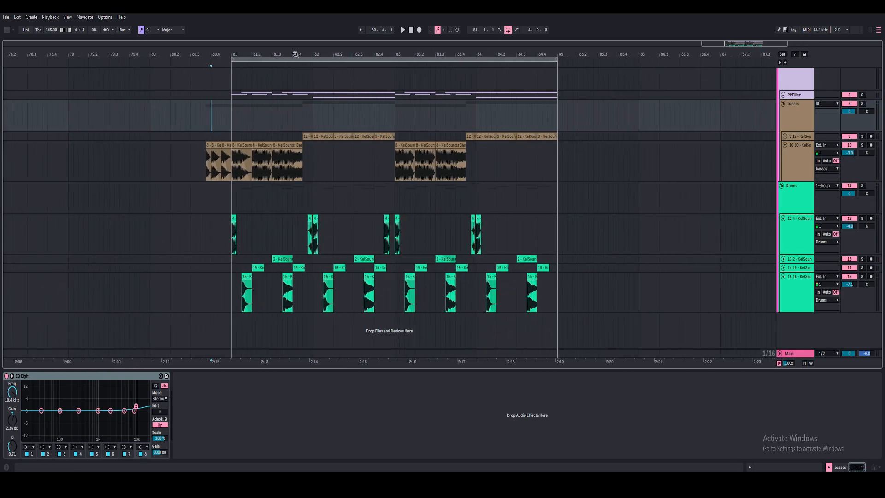
left_click(785, 145)
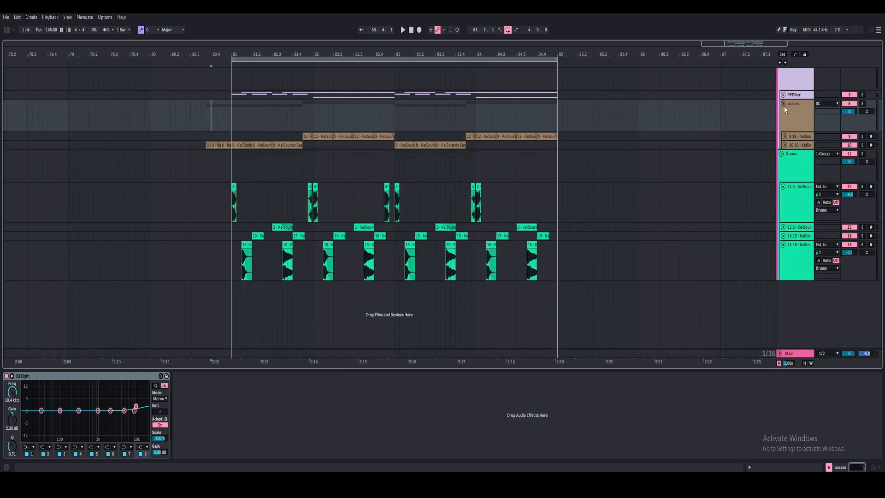
left_click(784, 107)
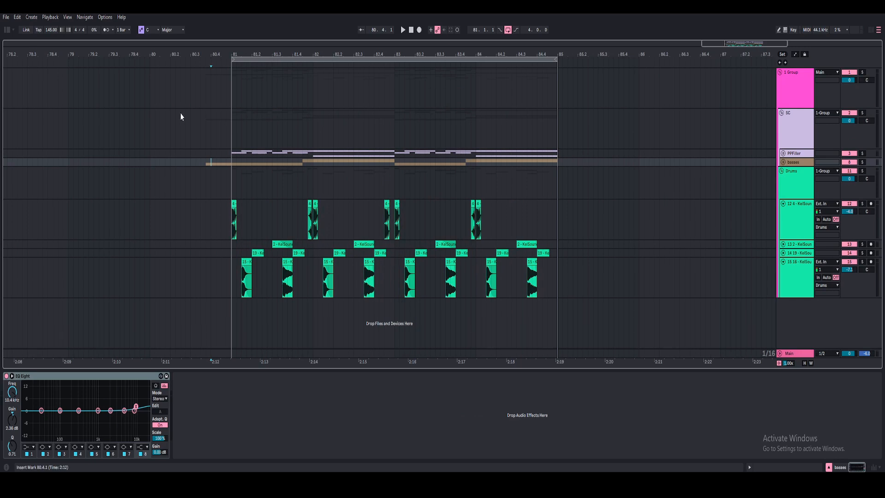
left_click(209, 133)
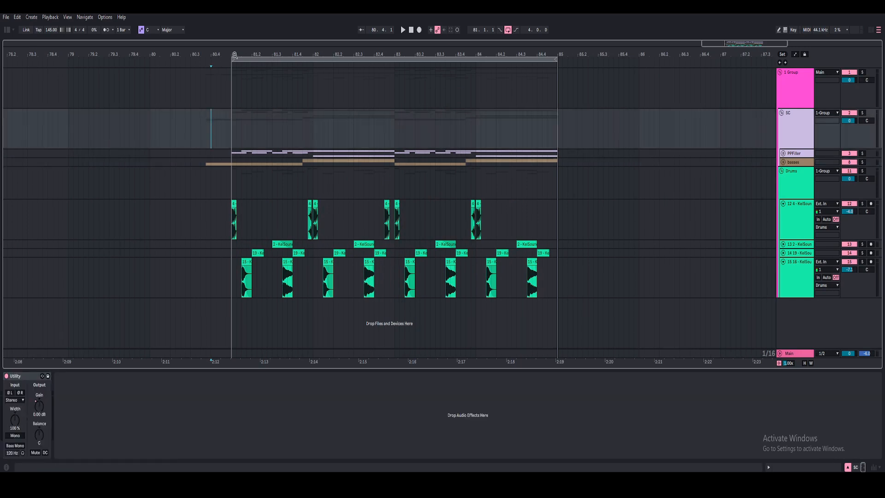
key("plus")
key("minus")
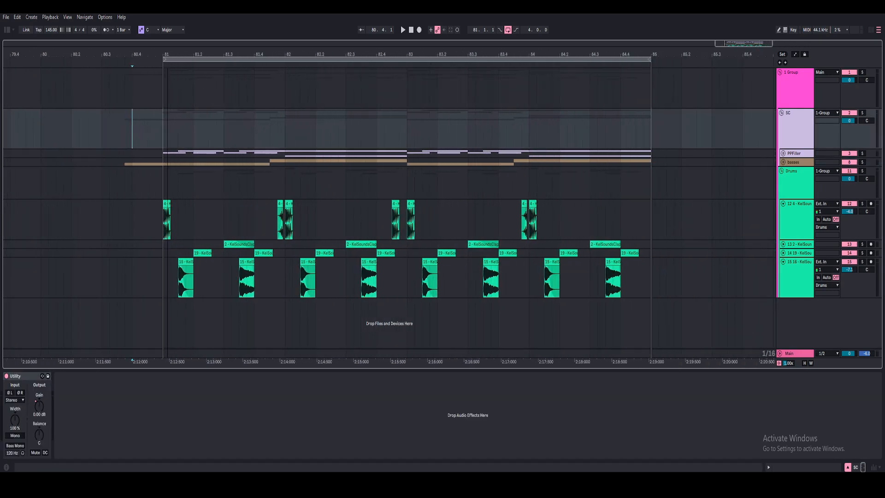
- Unfold the PPFiller group to show its filler tracks and place the insert marker at bar 81
left_click(782, 154)
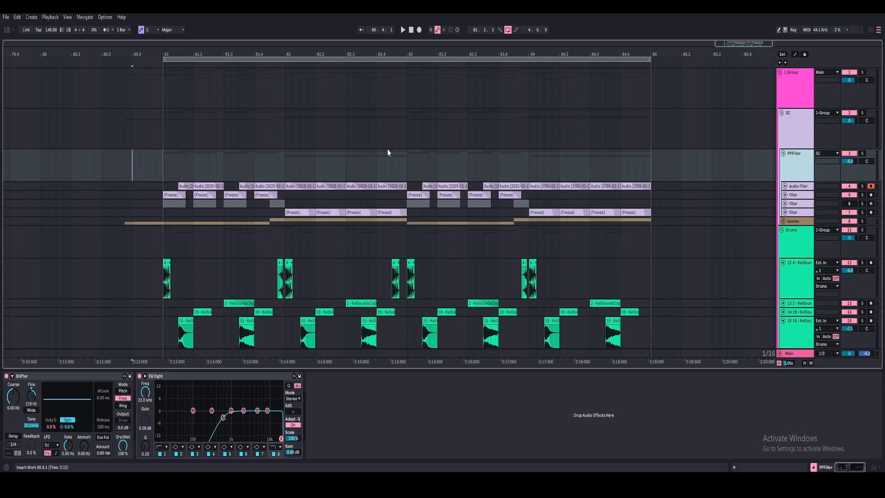
left_click(163, 166)
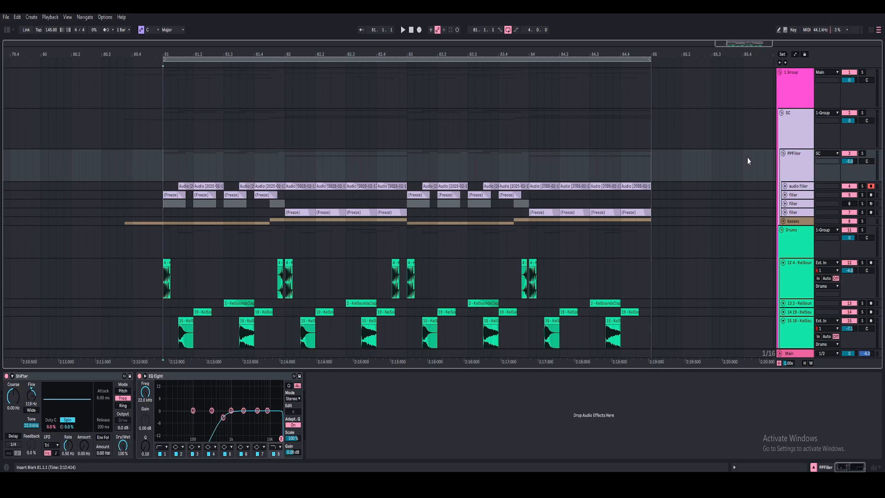
left_click(798, 176)
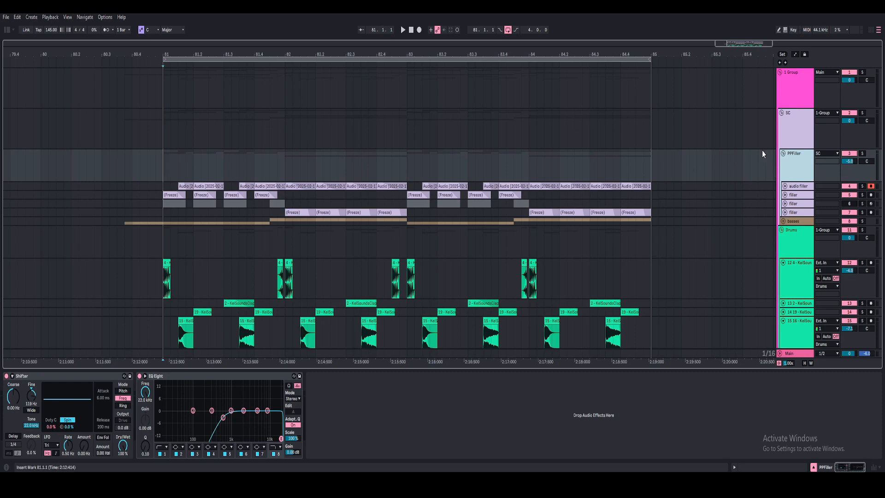
- Audition the PPFiller group soloed from bar 81, and clear the solo after stopping playback
left_click(849, 153)
scroll(209, 188, "down", 1)
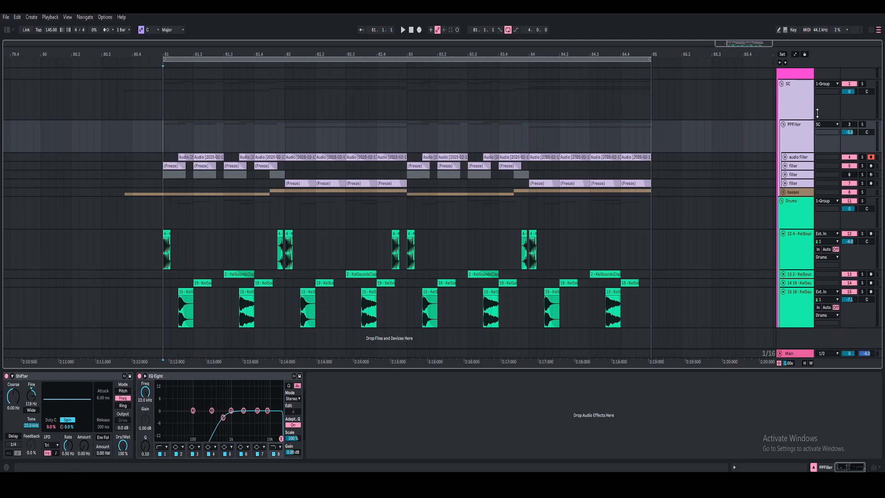
left_click(786, 150)
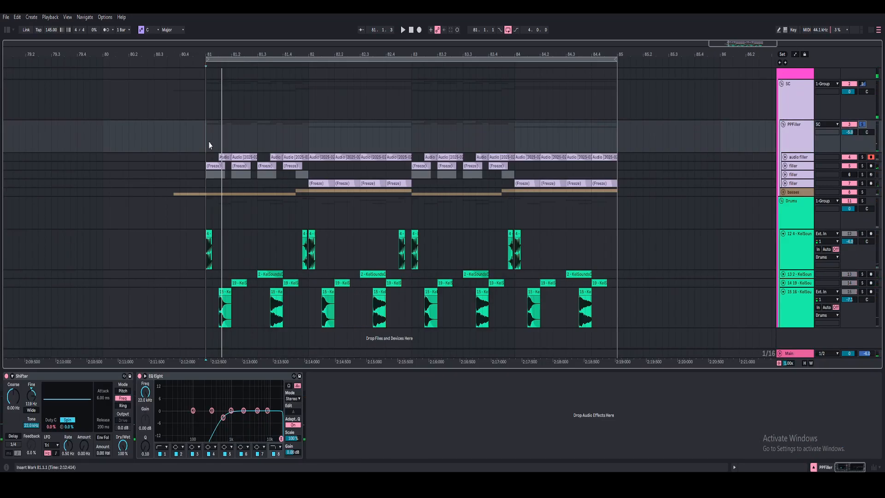
key("space")
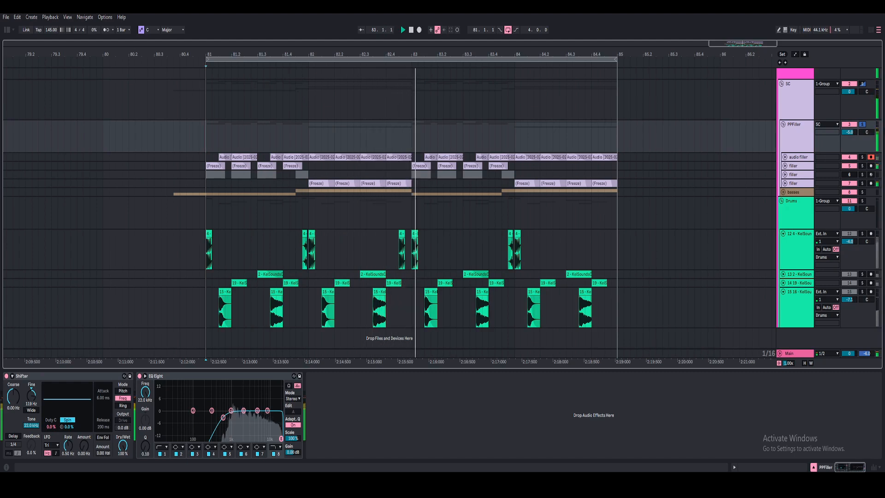
key("space")
left_click(863, 84)
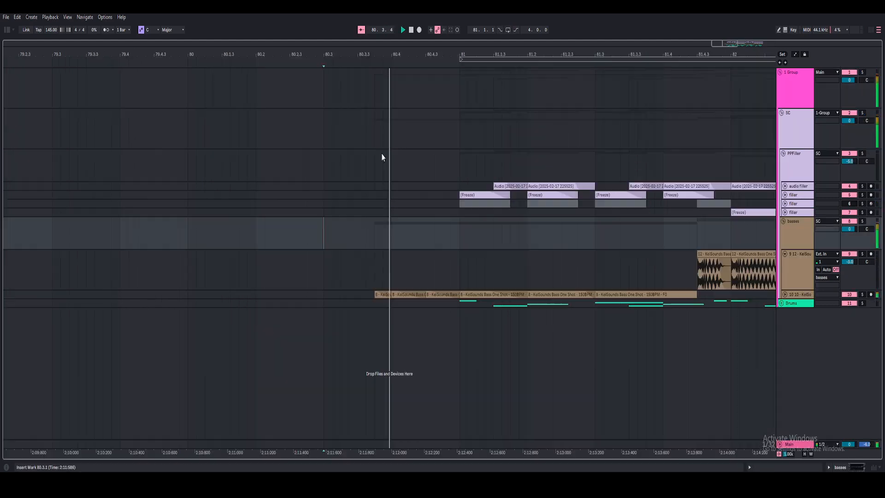